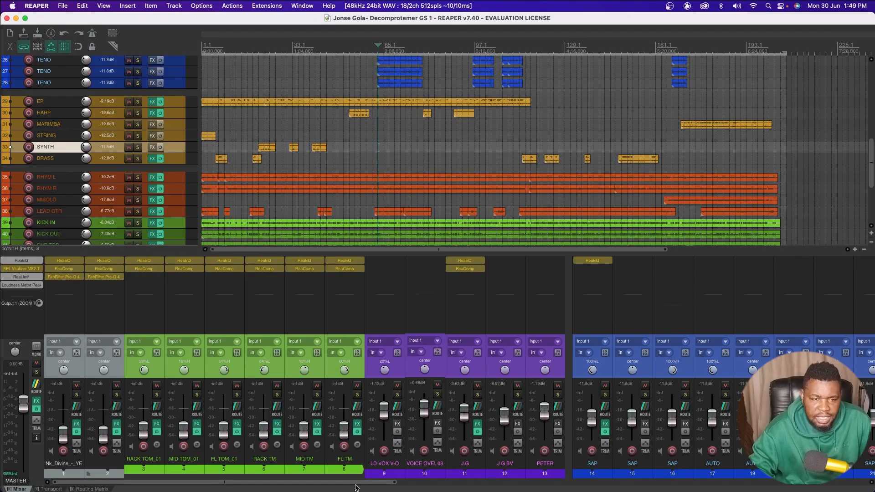
# Review the mixer strips from the tom tracks through the lead vocals to the backing vocals
pyautogui.moveTo(356, 486); pyautogui.dragTo(429, 488)
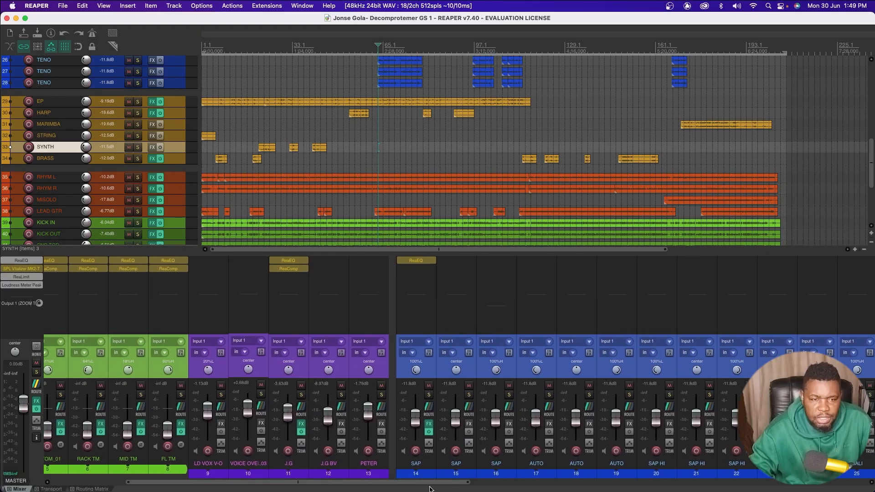
pyautogui.moveTo(412, 484); pyautogui.dragTo(385, 482)
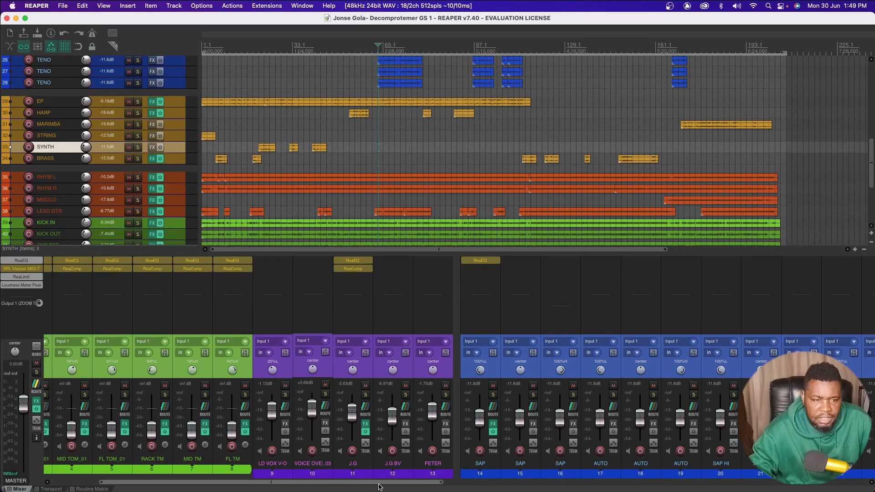
pyautogui.moveTo(377, 483); pyautogui.dragTo(407, 486)
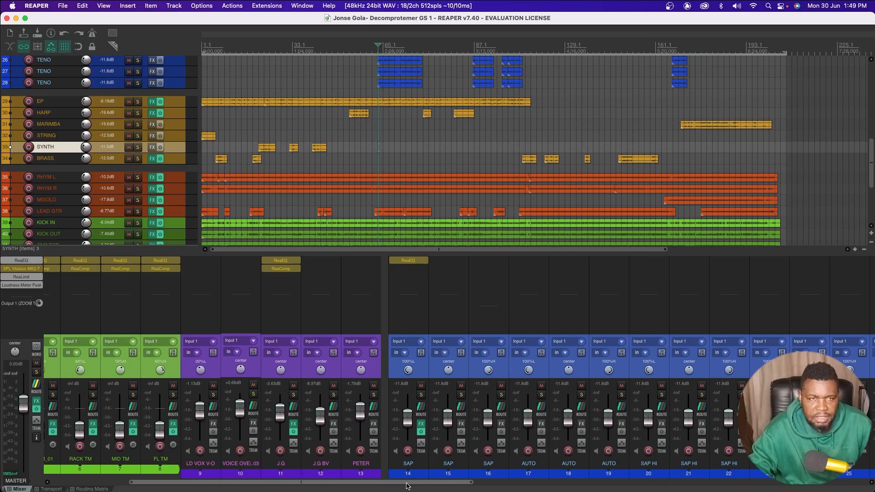
pyautogui.moveTo(406, 484); pyautogui.dragTo(430, 484)
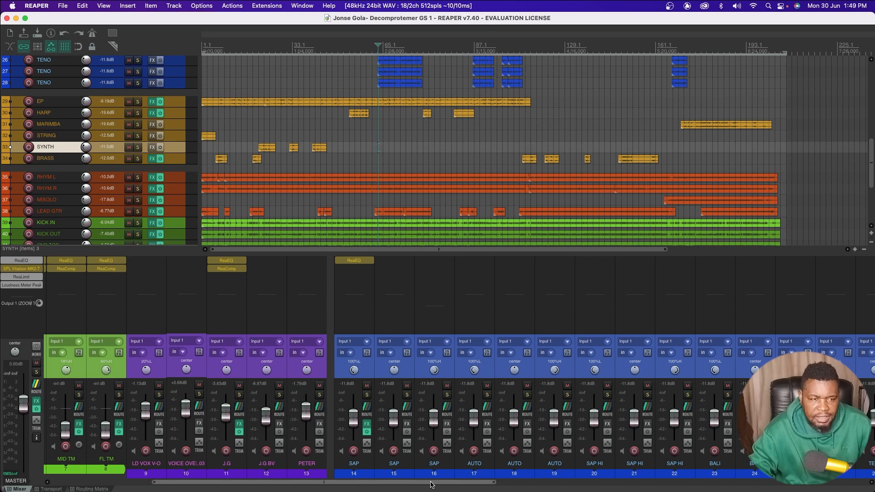
pyautogui.moveTo(431, 485); pyautogui.dragTo(470, 483)
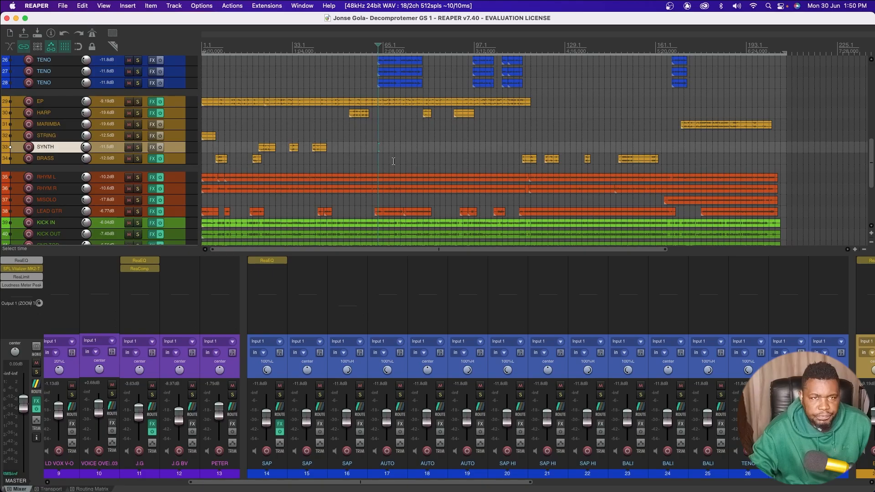
# Play the song from just before bar 33 and from just before bar 129, checking channel levels across the mixer
pyautogui.click(289, 83)
pyautogui.press('space')
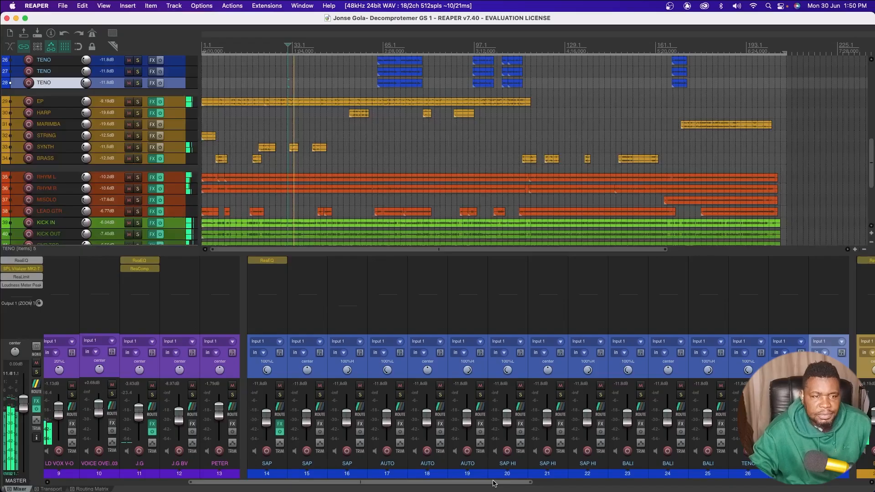
pyautogui.moveTo(494, 482); pyautogui.dragTo(528, 482)
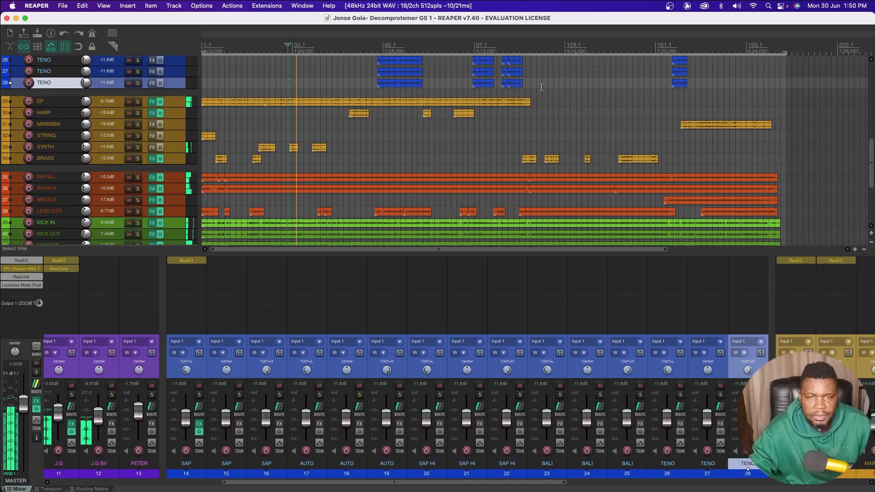
pyautogui.press('space')
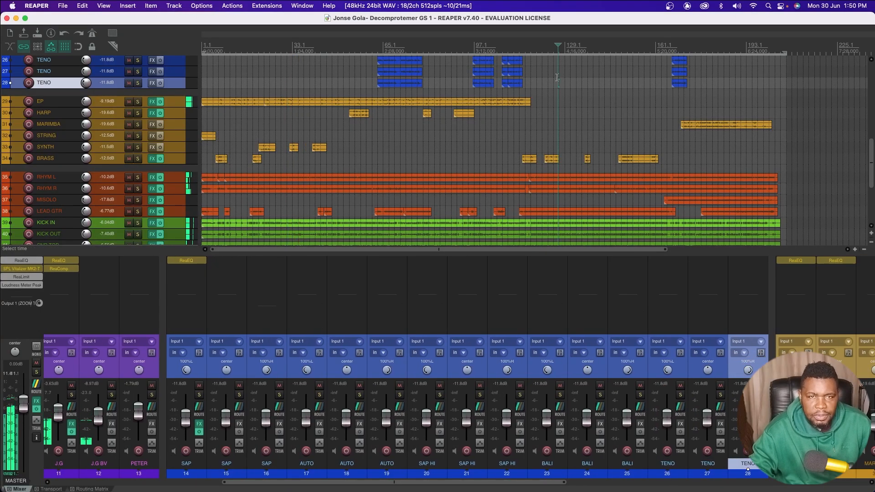
pyautogui.click(557, 78)
pyautogui.press('space')
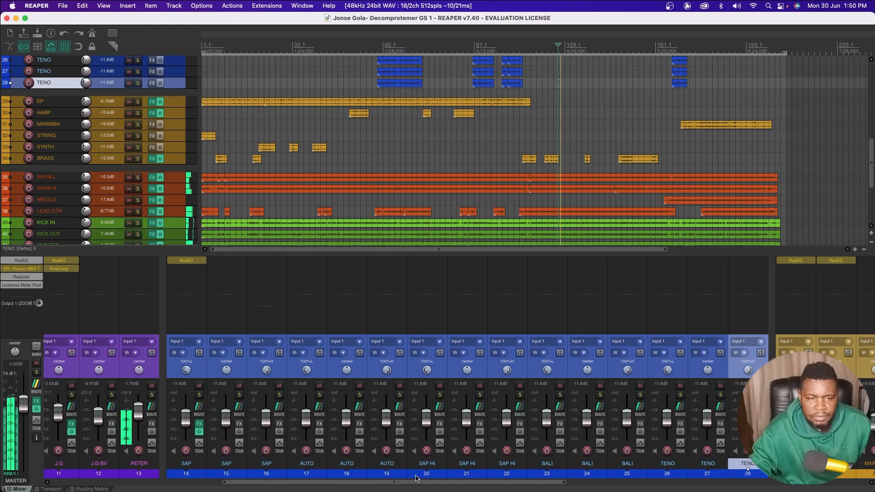
pyautogui.moveTo(424, 482); pyautogui.dragTo(611, 482)
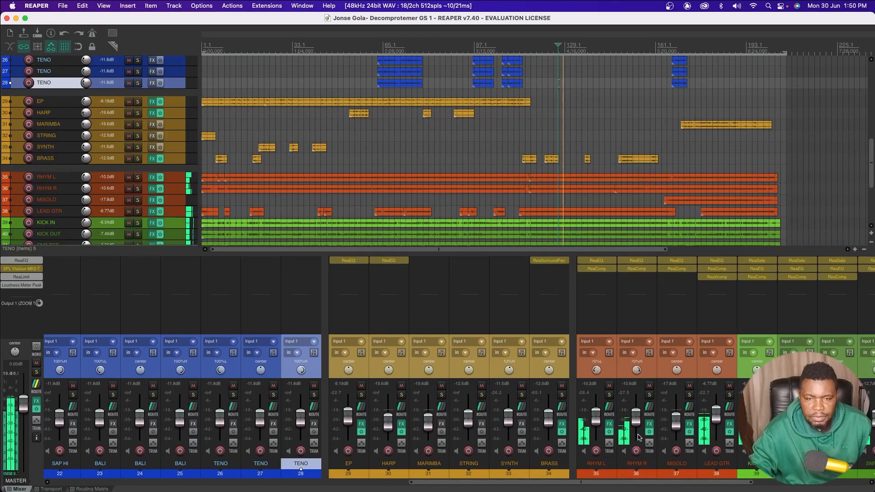
pyautogui.press('space')
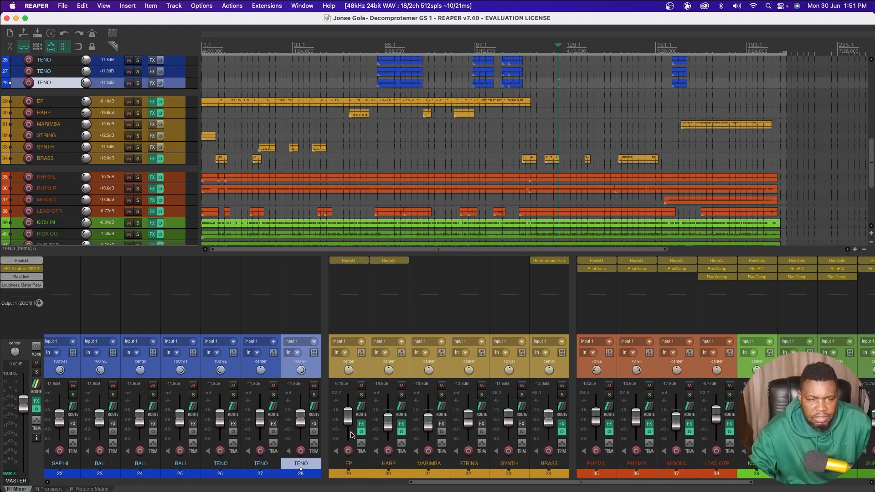
# Pan the FL TM track (track 8) fully right to 100%
pyautogui.click(206, 483)
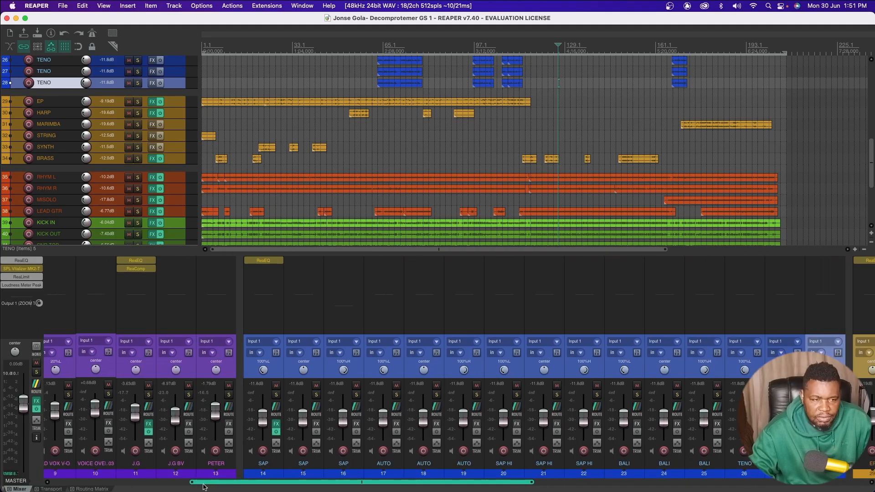
pyautogui.moveTo(206, 482); pyautogui.dragTo(112, 484)
pyautogui.moveTo(235, 431); pyautogui.dragTo(238, 481)
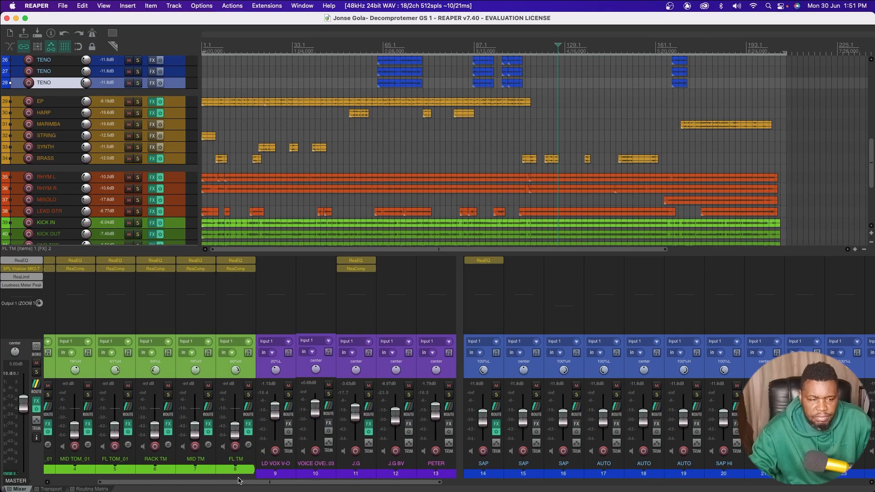
pyautogui.moveTo(235, 369)
pyautogui.mouseDown()
pyautogui.moveTo(236, 385)
pyautogui.moveTo(238, 370)
pyautogui.mouseUp()
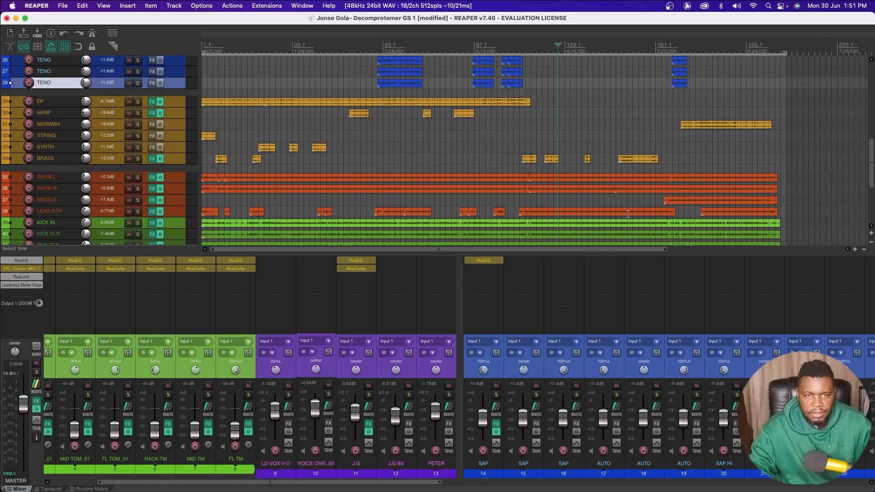
# Play the song from the edit cursor and examine the levels of the keys, guitar and drum channels
pyautogui.moveTo(418, 482); pyautogui.dragTo(591, 484)
pyautogui.press('space')
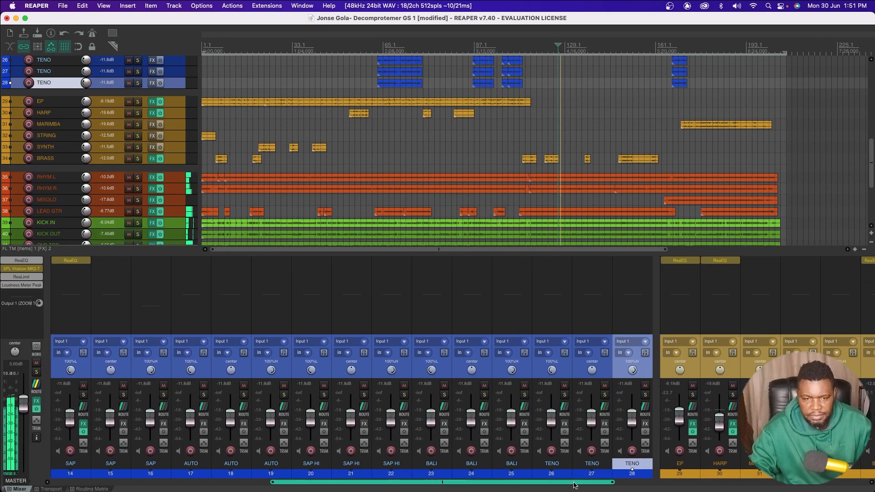
pyautogui.hscroll(10, 573, 485)
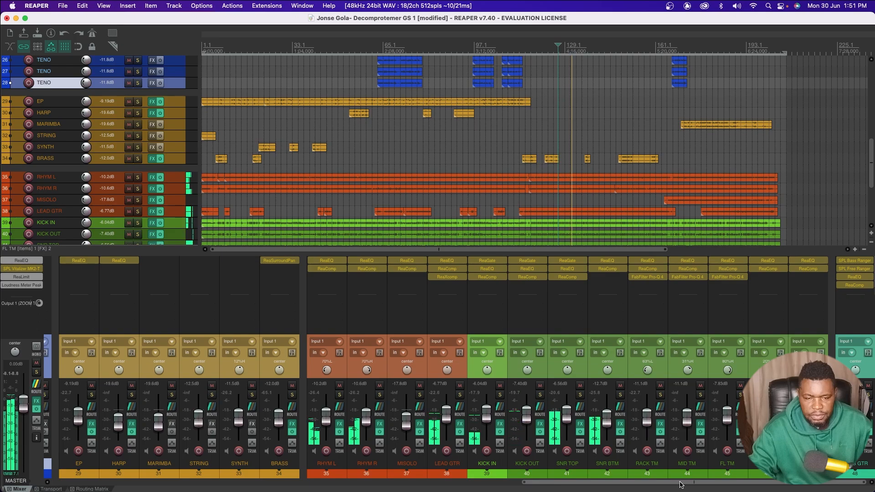
pyautogui.press('space')
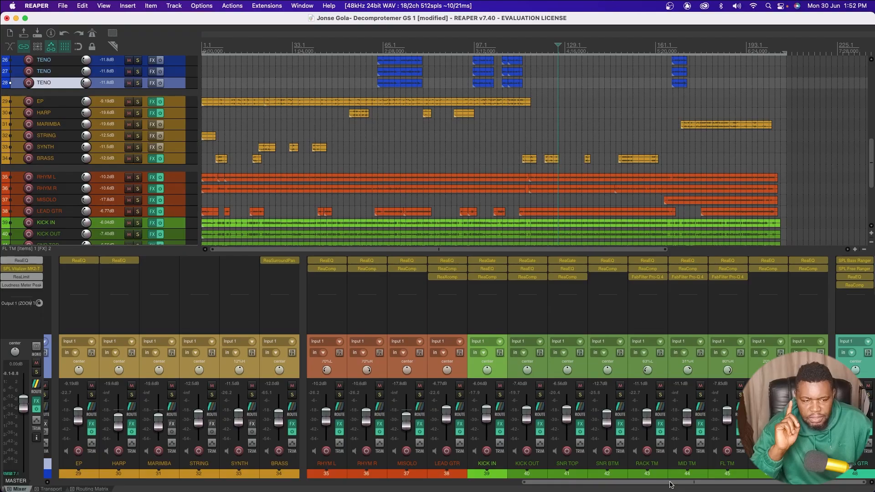
# Raise the volume of the BALI backing vocal on track 24 to -10.3 dB
pyautogui.moveTo(670, 484); pyautogui.dragTo(189, 436)
pyautogui.moveTo(281, 482)
pyautogui.mouseDown()
pyautogui.moveTo(314, 484)
pyautogui.moveTo(268, 485)
pyautogui.mouseUp()
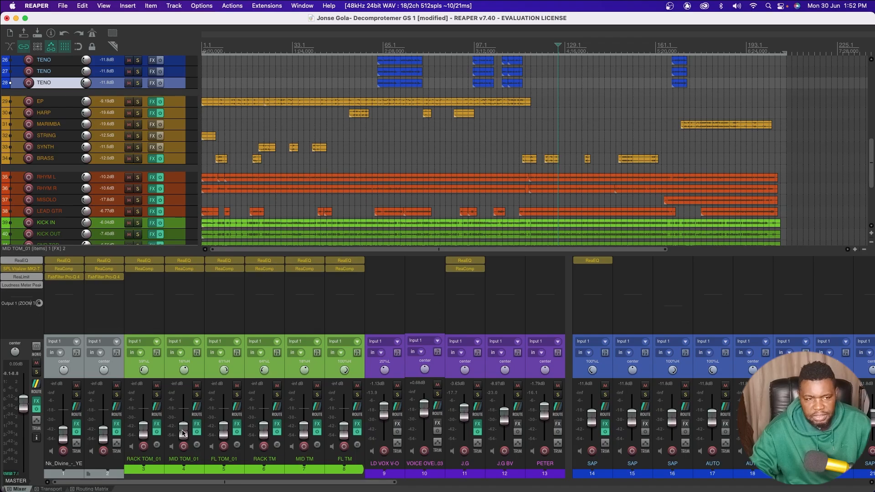
pyautogui.moveTo(182, 433)
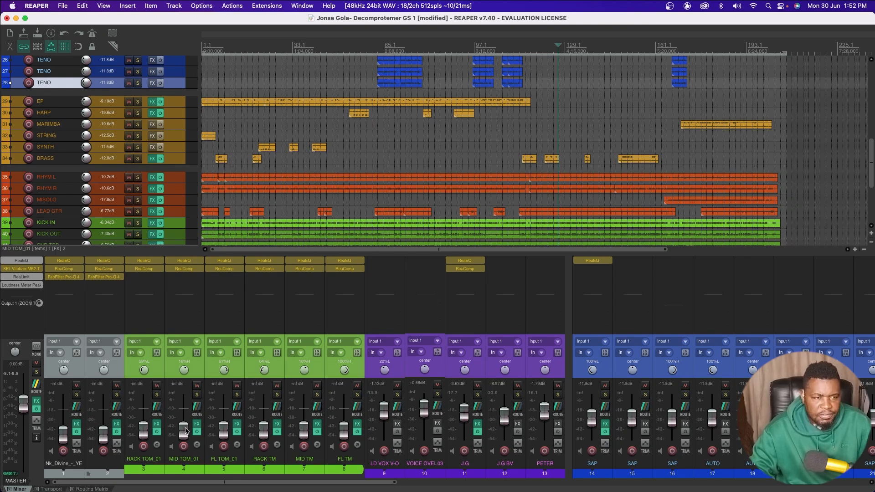
pyautogui.moveTo(204, 482); pyautogui.dragTo(316, 482)
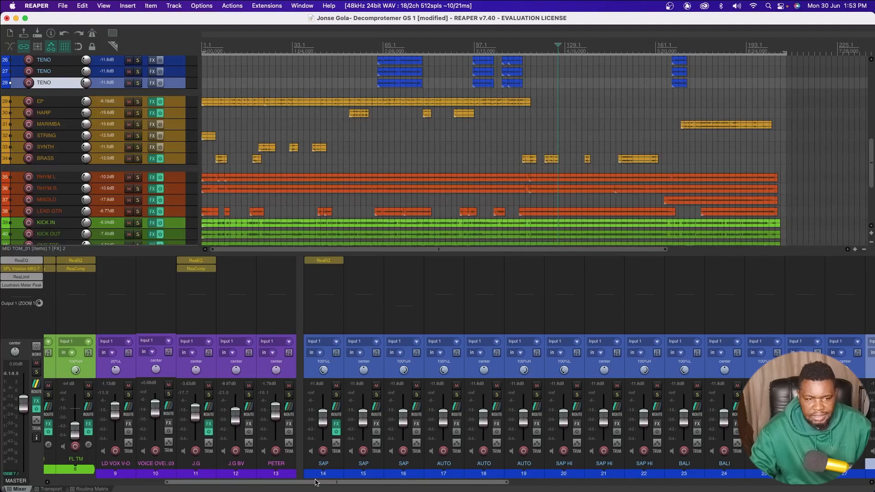
pyautogui.moveTo(316, 482); pyautogui.dragTo(376, 483)
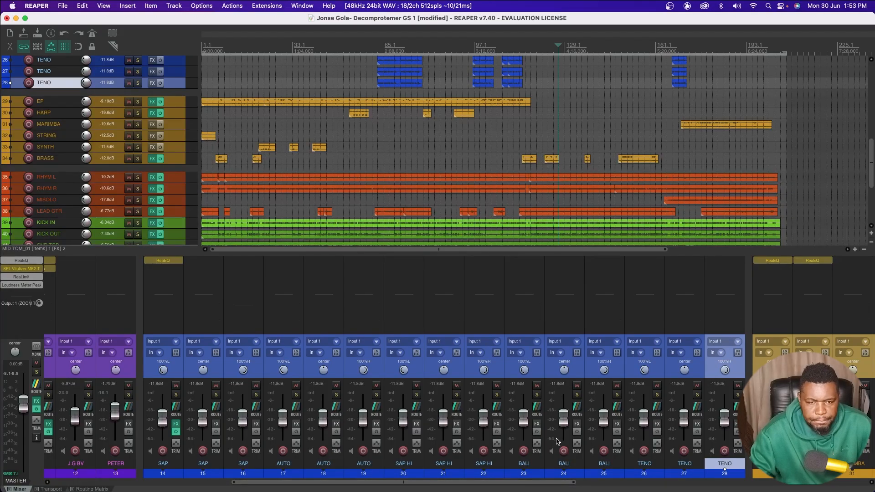
pyautogui.moveTo(563, 423)
pyautogui.mouseDown()
pyautogui.moveTo(563, 412)
pyautogui.moveTo(563, 421)
pyautogui.mouseUp()
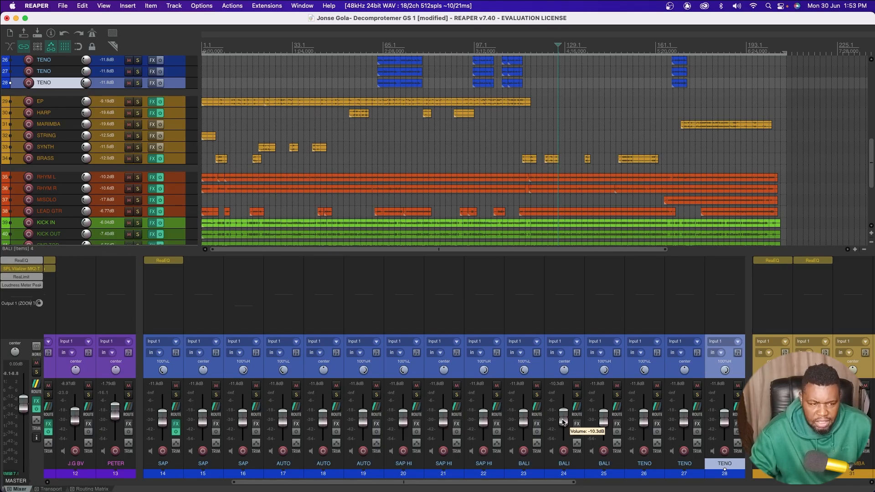
# Hold the track 8 FL TM volume at -inf dB and set the track 7 MID TM volume to -84.5 dB
pyautogui.moveTo(484, 486); pyautogui.dragTo(304, 485)
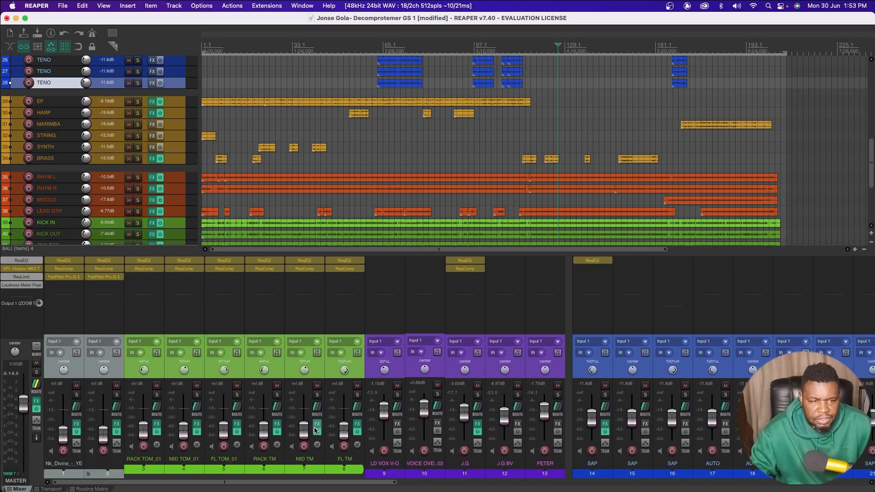
pyautogui.moveTo(345, 432)
pyautogui.mouseDown()
pyautogui.moveTo(346, 417)
pyautogui.moveTo(348, 448)
pyautogui.moveTo(351, 392)
pyautogui.moveTo(348, 433)
pyautogui.mouseUp()
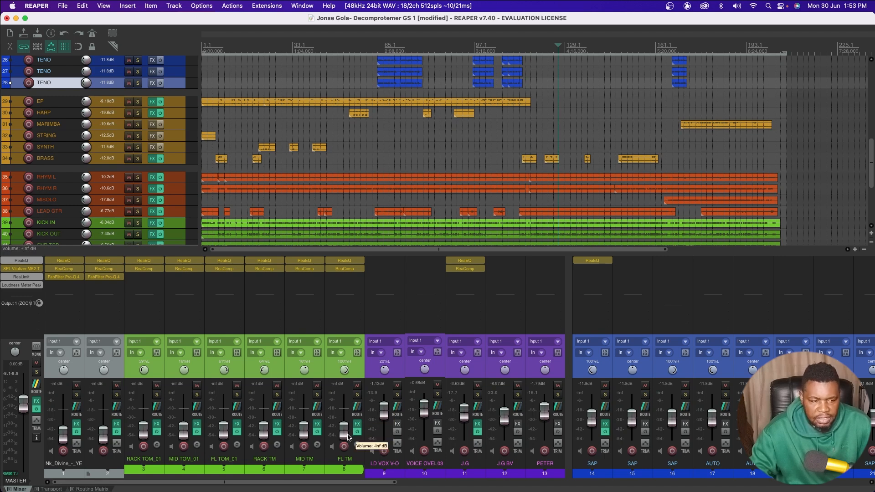
pyautogui.moveTo(348, 433)
pyautogui.mouseDown()
pyautogui.moveTo(349, 412)
pyautogui.moveTo(352, 447)
pyautogui.mouseUp()
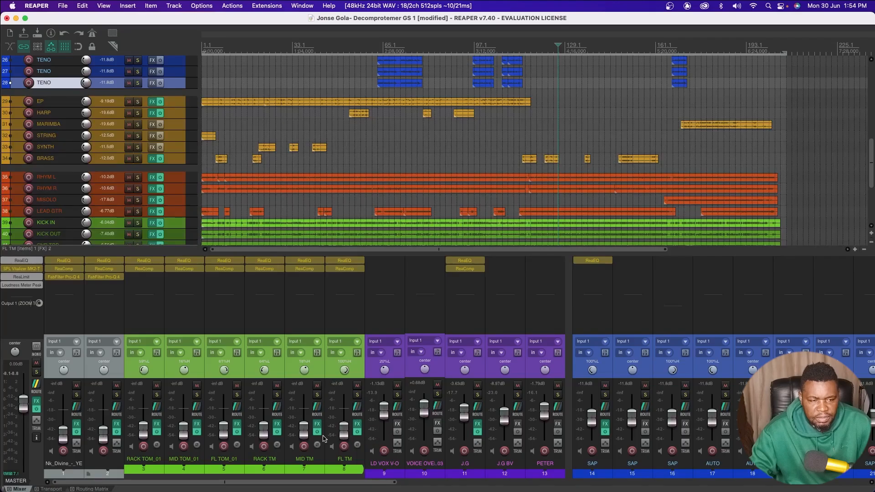
pyautogui.moveTo(304, 433); pyautogui.dragTo(307, 426)
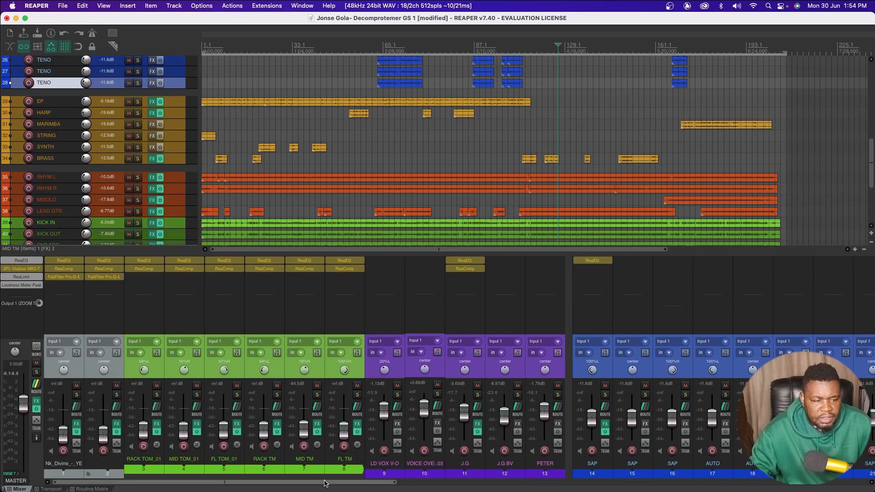
pyautogui.moveTo(315, 482)
pyautogui.mouseDown()
pyautogui.moveTo(370, 486)
pyautogui.moveTo(313, 485)
pyautogui.mouseUp()
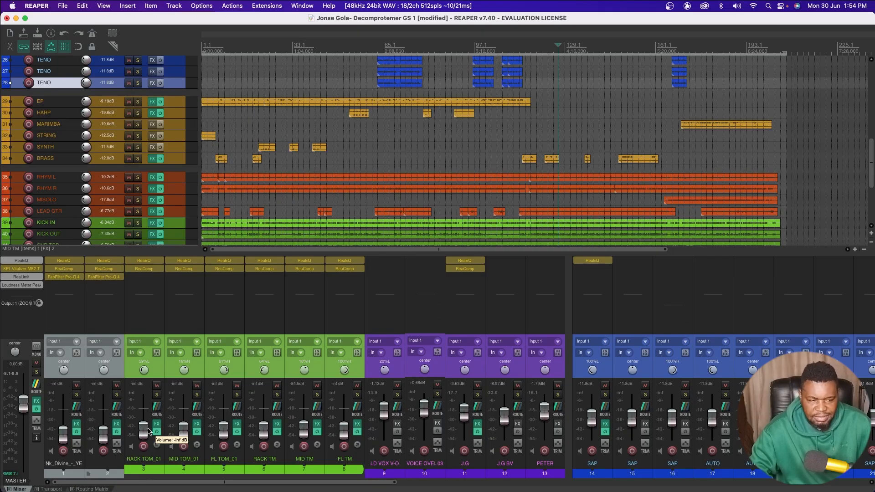
# Lower the LEAD GTR track's volume to -28.0 dB
pyautogui.moveTo(259, 483); pyautogui.dragTo(457, 484)
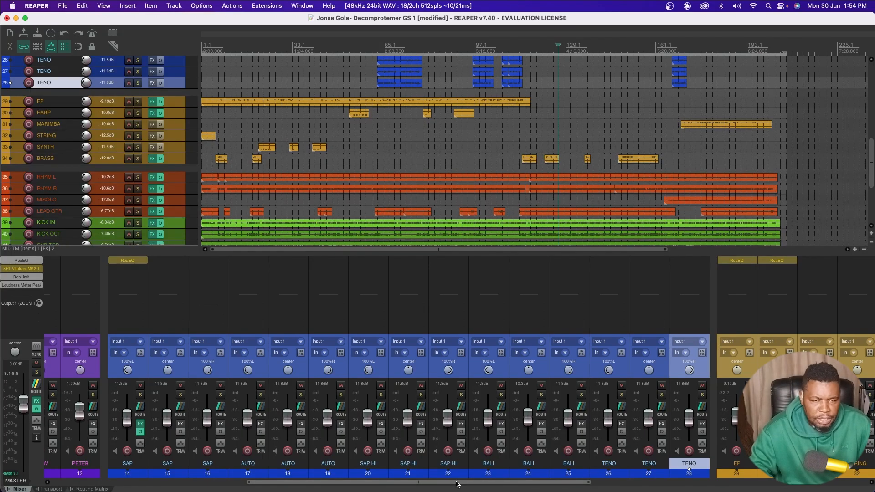
pyautogui.moveTo(457, 484); pyautogui.dragTo(708, 483)
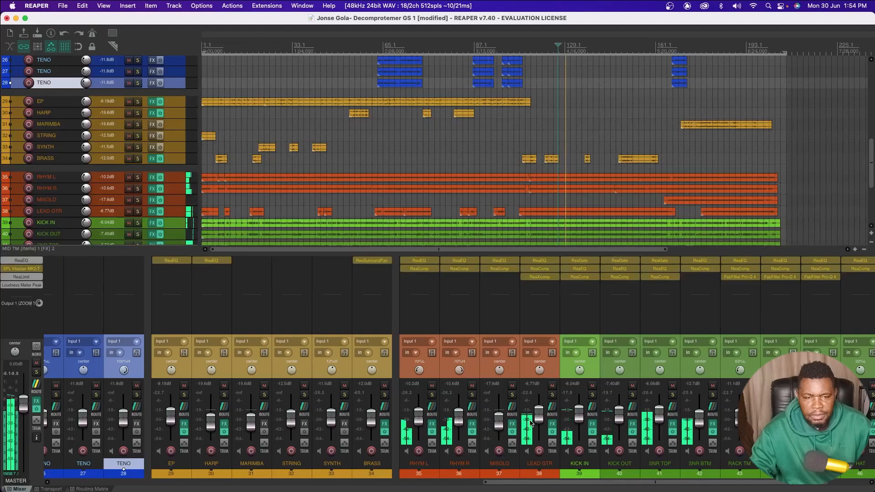
pyautogui.moveTo(539, 419)
pyautogui.mouseDown()
pyautogui.moveTo(539, 439)
pyautogui.moveTo(538, 413)
pyautogui.moveTo(539, 427)
pyautogui.mouseUp()
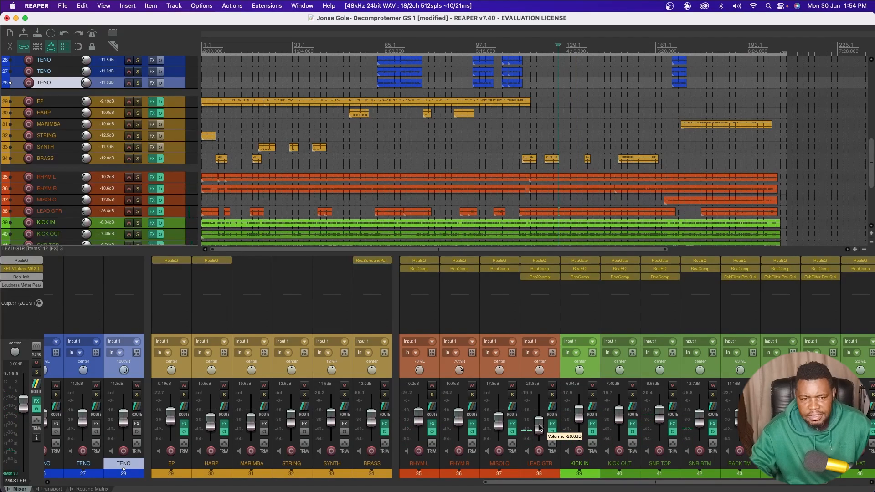
pyautogui.scroll(-2, 539, 427)
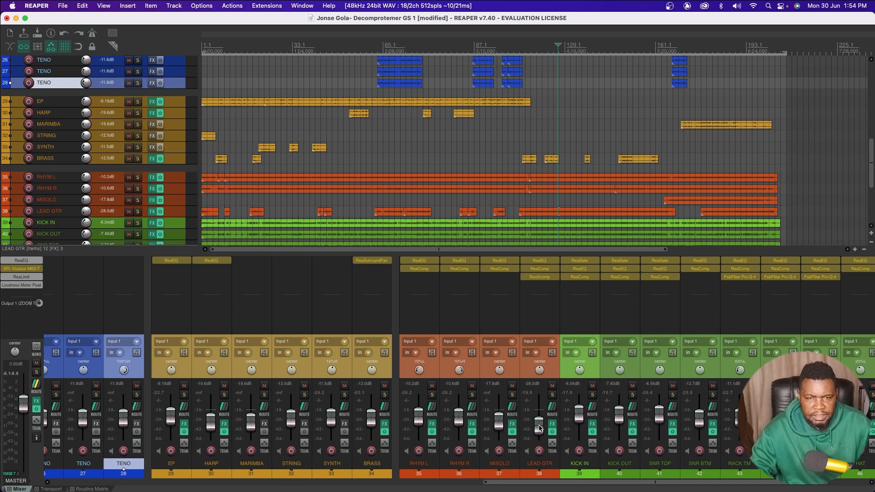
# Raise the LEAD GTR track's volume to -6.88 dB during playback, and stop the song
pyautogui.press('space')
pyautogui.moveTo(539, 428); pyautogui.dragTo(538, 419)
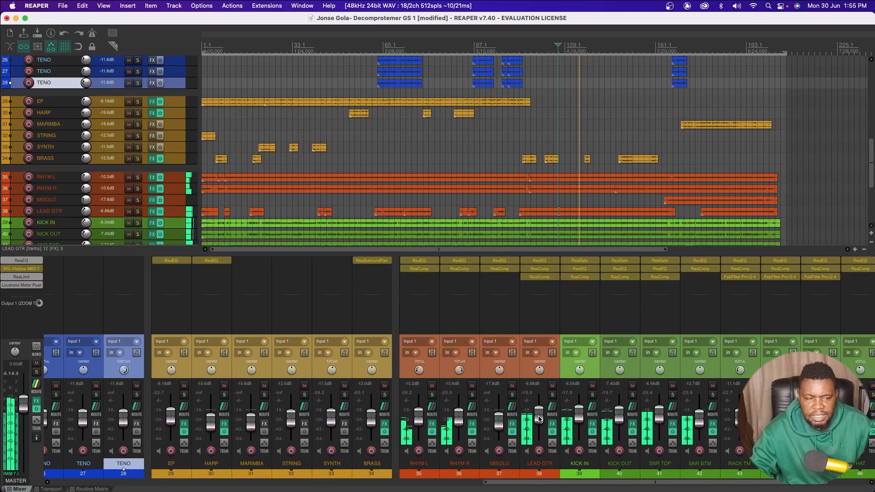
pyautogui.press('space')
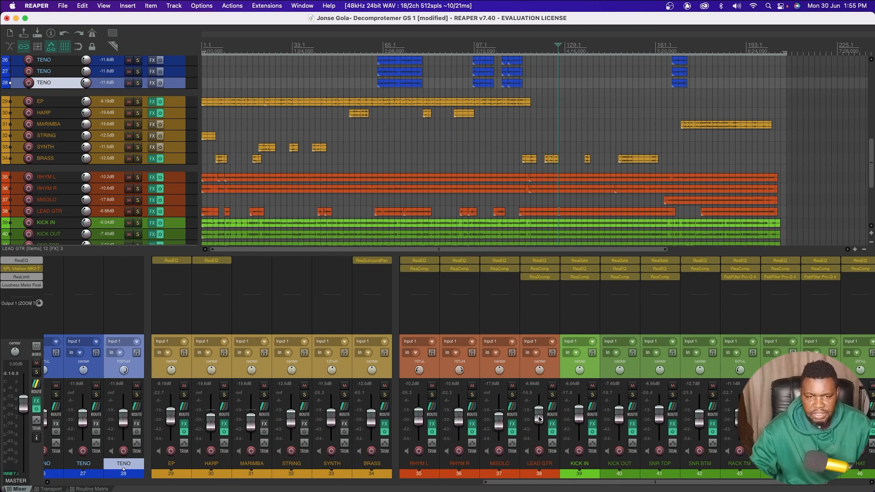
# Restart playback from the edit cursor and set the LEAD GTR track's volume to -8.26 dB
pyautogui.press('space')
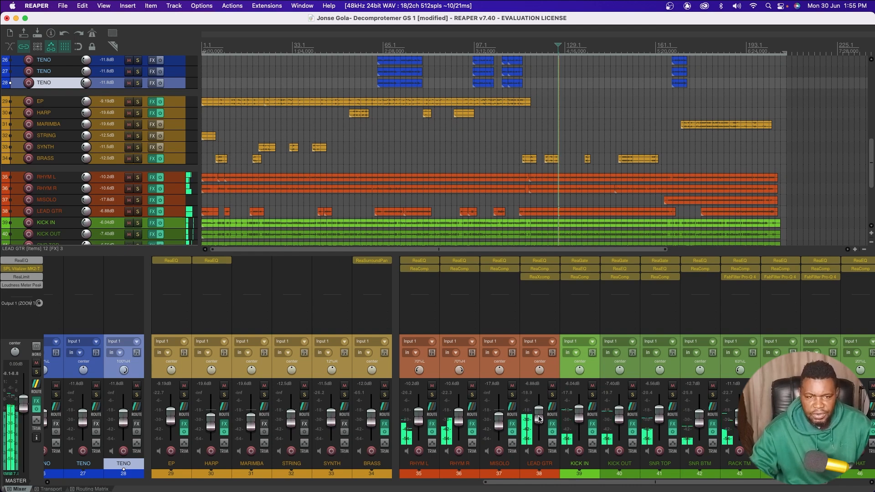
pyautogui.moveTo(533, 487)
pyautogui.moveTo(537, 415); pyautogui.dragTo(537, 416)
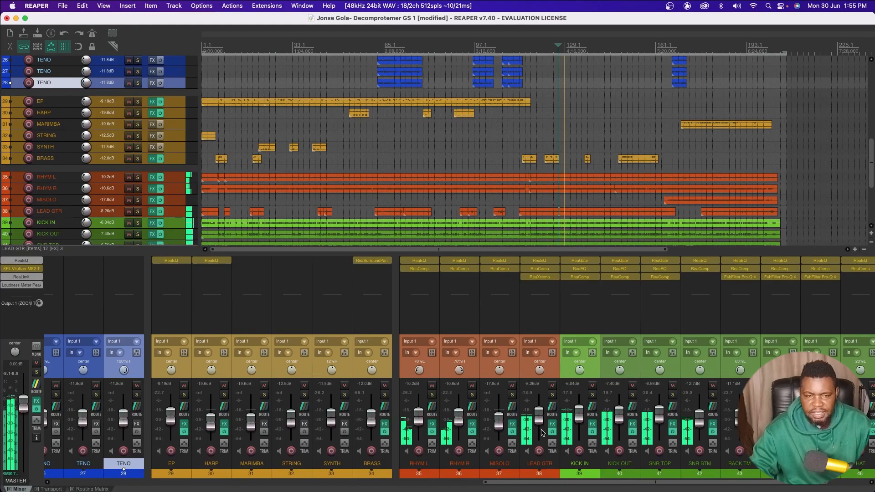
# Set the SNR TOP track's volume to -6.67 dB during playback, and stop the song
pyautogui.moveTo(549, 482); pyautogui.dragTo(608, 484)
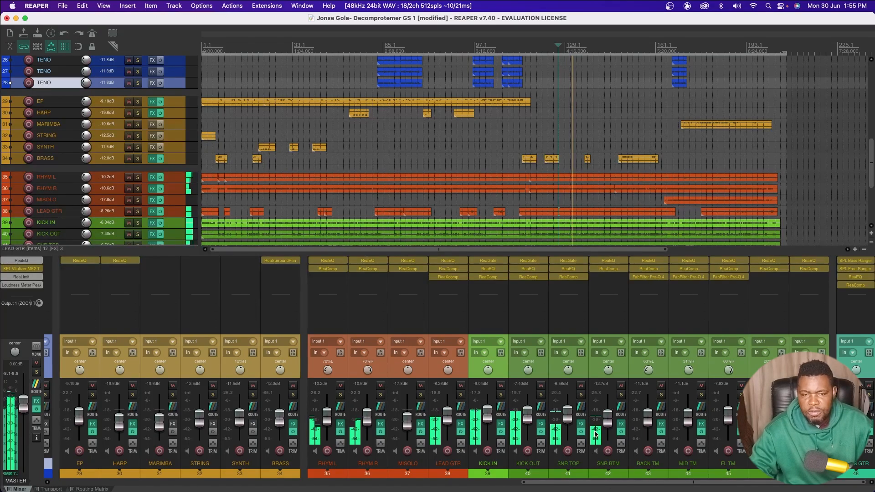
pyautogui.moveTo(568, 422)
pyautogui.mouseDown()
pyautogui.moveTo(569, 413)
pyautogui.moveTo(569, 421)
pyautogui.moveTo(582, 419)
pyautogui.mouseUp()
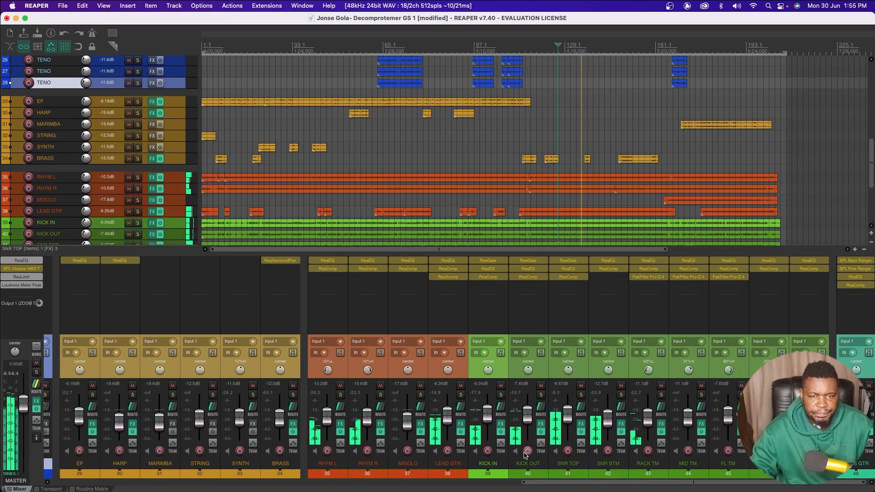
pyautogui.moveTo(547, 484); pyautogui.dragTo(563, 482)
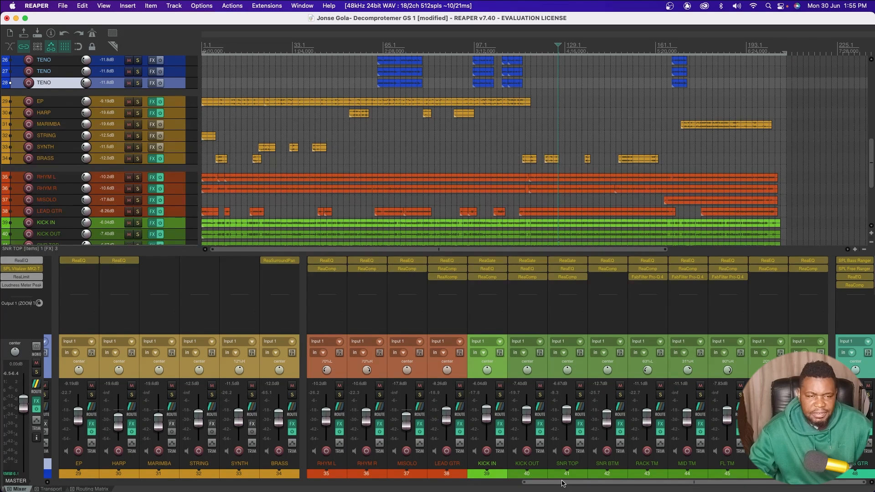
# Reset the FL TOM_01 track's pan to center
pyautogui.moveTo(554, 483); pyautogui.dragTo(172, 477)
pyautogui.hscroll(-5, 91, 441)
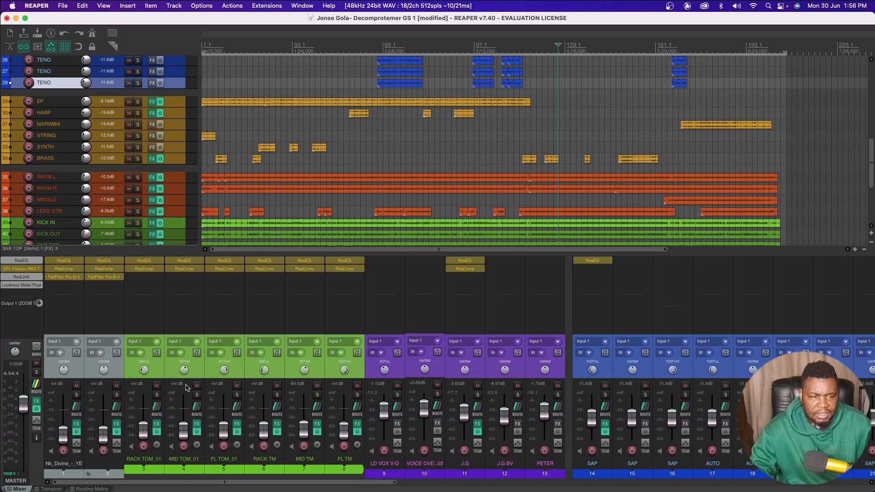
pyautogui.moveTo(224, 370)
pyautogui.mouseDown()
pyautogui.moveTo(224, 387)
pyautogui.moveTo(224, 351)
pyautogui.moveTo(225, 372)
pyautogui.mouseUp()
pyautogui.doubleClick(224, 371)
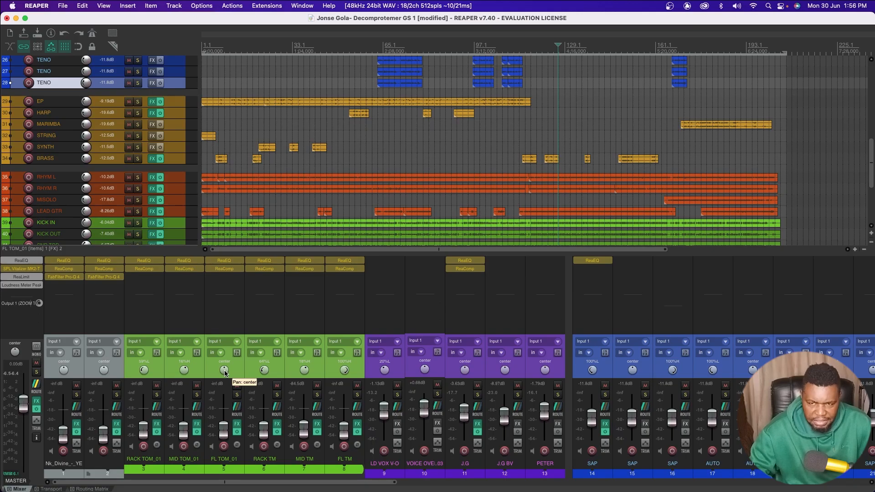
# Audition the RHYM L and RHYM R tracks together in solo, and unsolo both after stopping playback
pyautogui.hscroll(5, 340, 333)
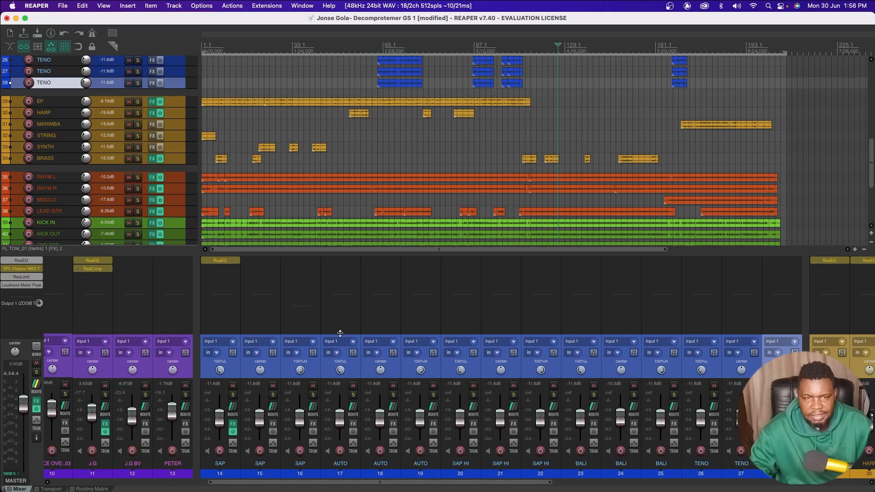
pyautogui.press('space')
pyautogui.moveTo(525, 483); pyautogui.dragTo(807, 484)
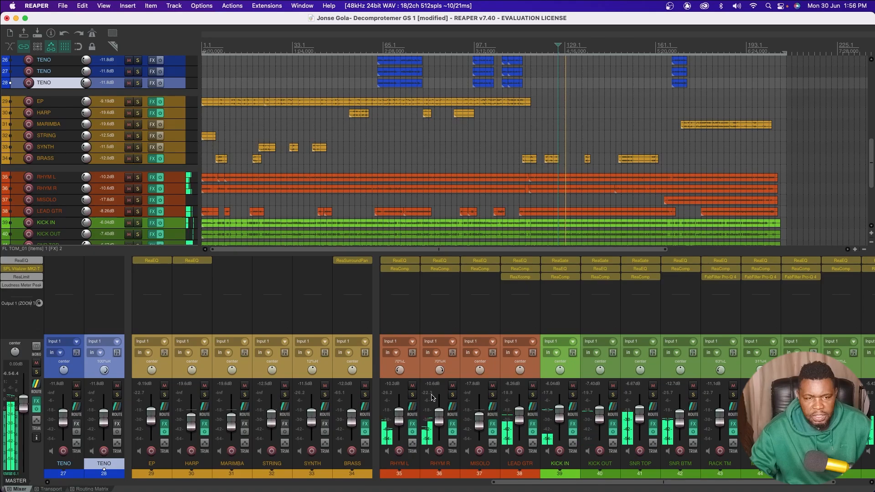
pyautogui.click(413, 395)
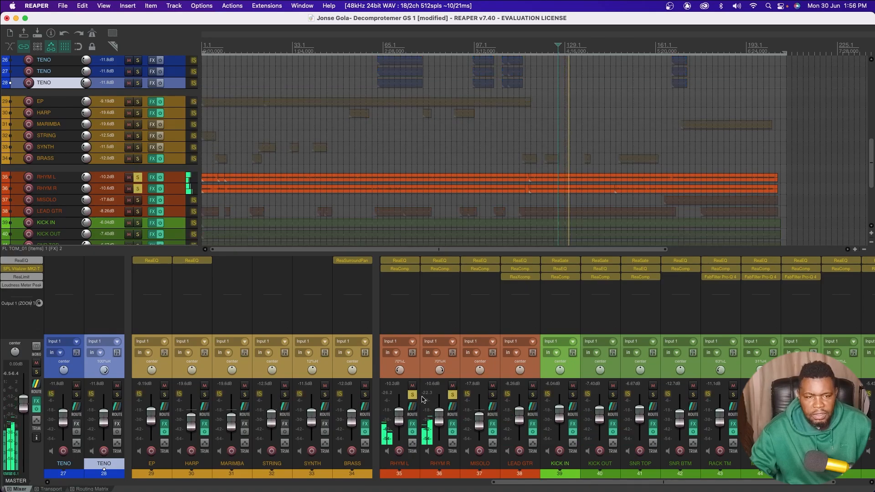
pyautogui.press('space')
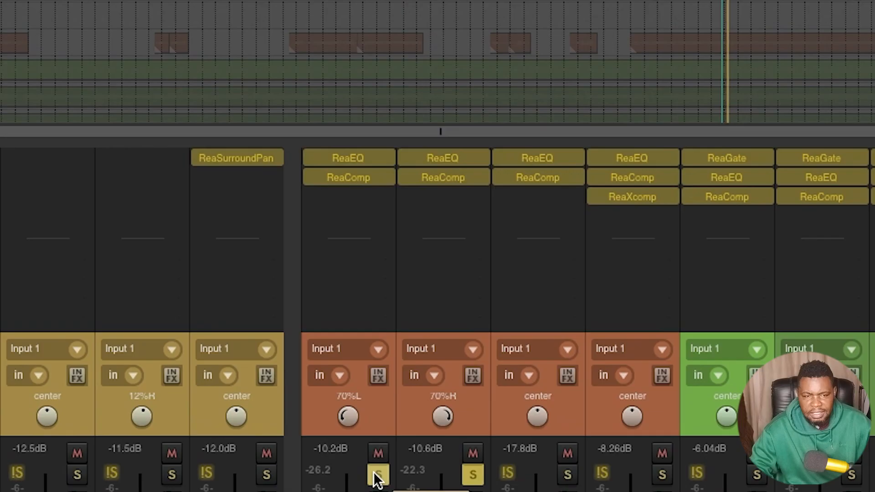
pyautogui.click(377, 476)
pyautogui.click(474, 475)
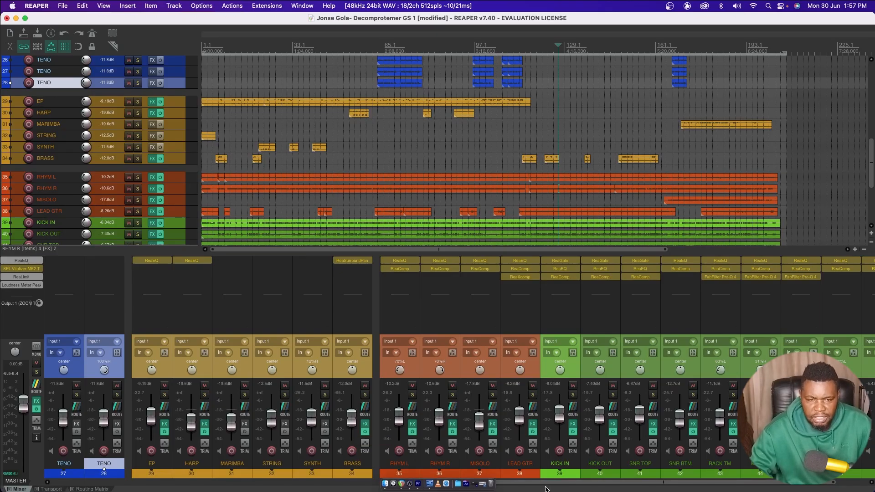
# Play the full mix briefly from the edit cursor while viewing the guitar and instrument channels, and stop it
pyautogui.moveTo(552, 484); pyautogui.dragTo(586, 484)
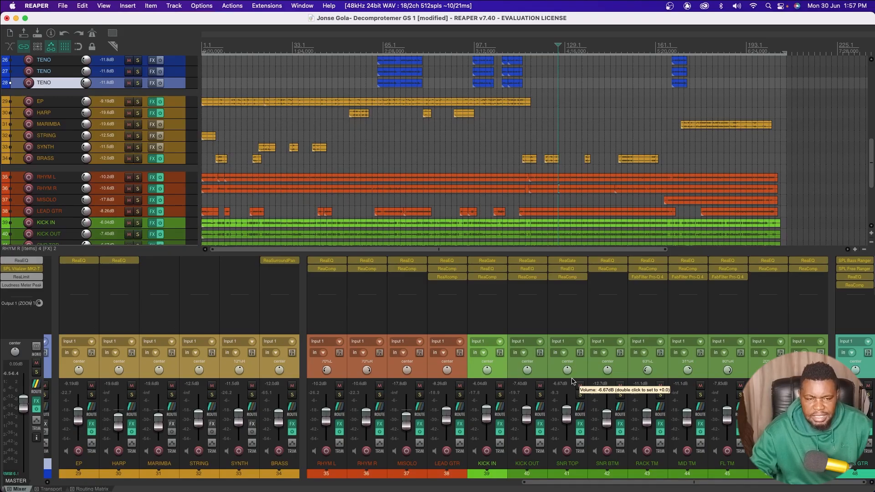
pyautogui.press('space')
pyautogui.moveTo(559, 482); pyautogui.dragTo(460, 481)
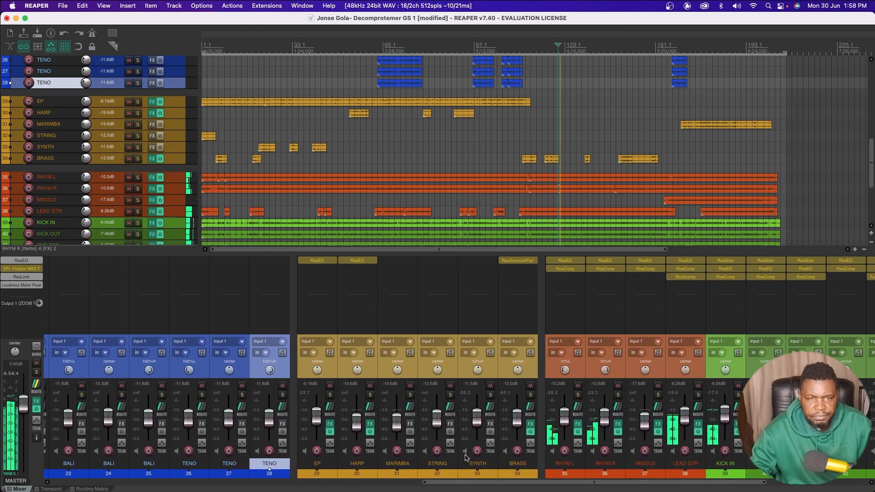
pyautogui.press('space')
# Play the song from about bar 48, and move the playback start to about bar 28
pyautogui.click(335, 82)
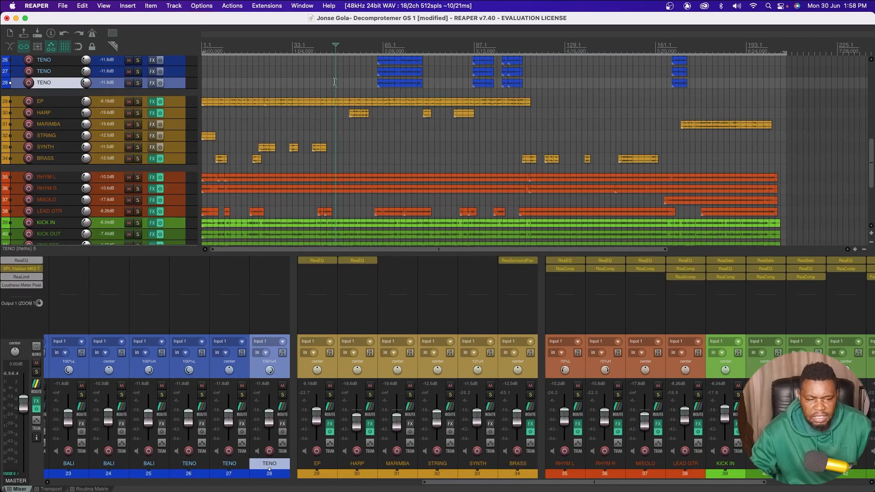
pyautogui.press('space')
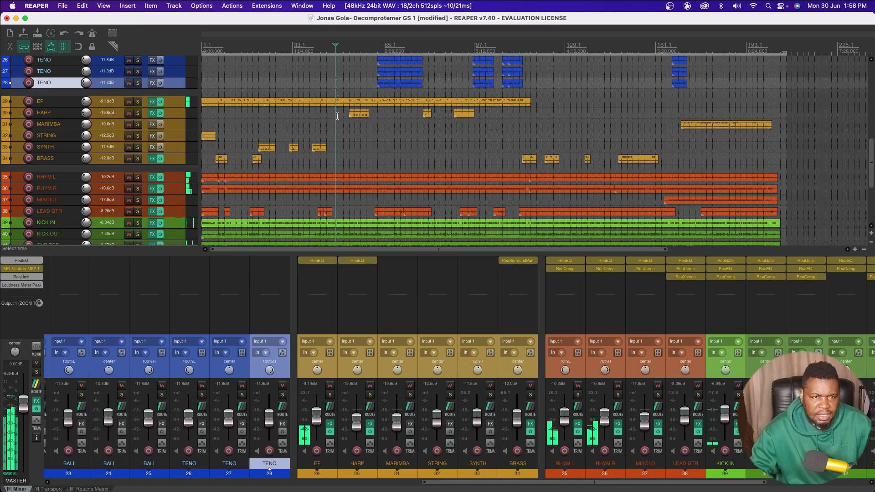
pyautogui.press('space')
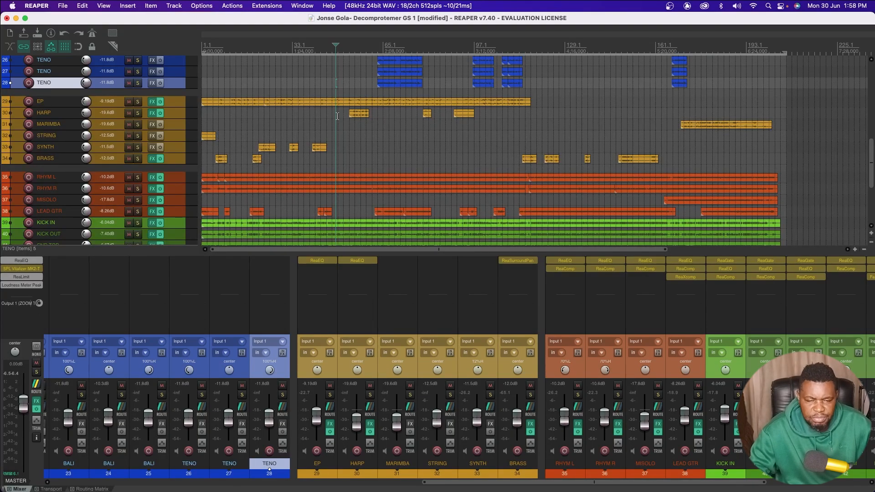
pyautogui.press('space')
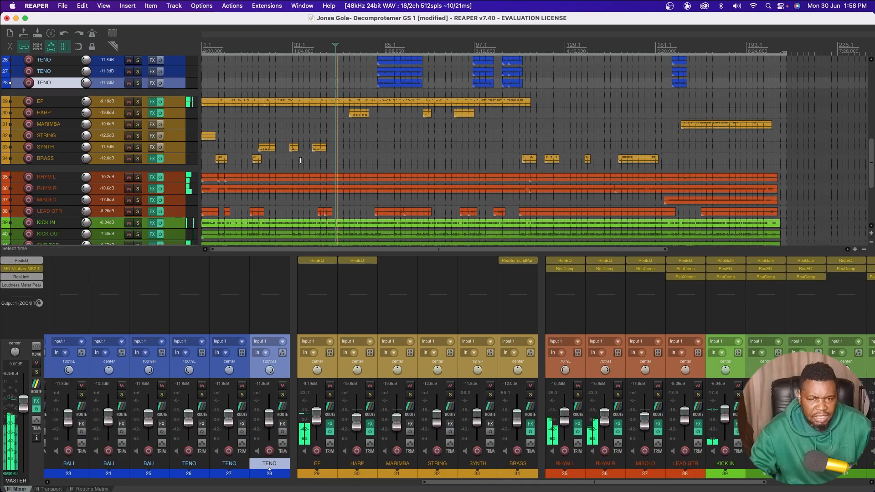
pyautogui.click(279, 73)
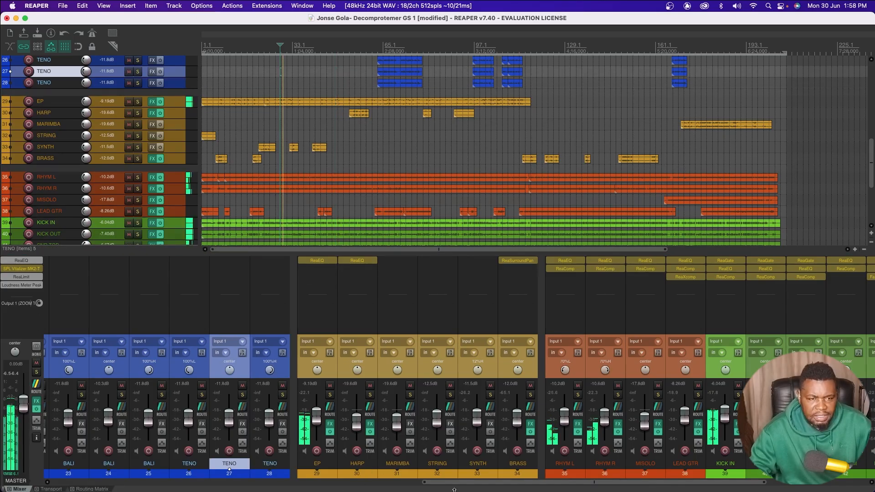
# Examine the pan settings of the drum, guitar, keyboard and lead vocal tracks during playback, and stop the song
pyautogui.moveTo(457, 483); pyautogui.dragTo(520, 484)
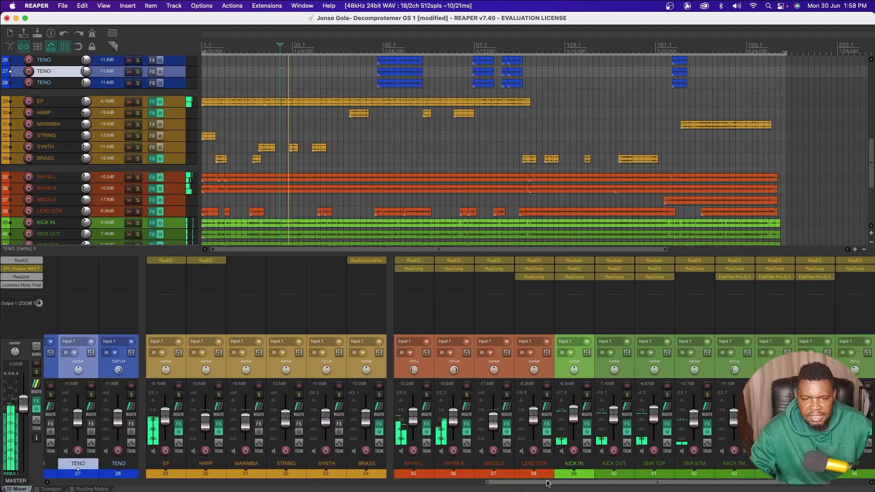
pyautogui.hscroll(2, 647, 435)
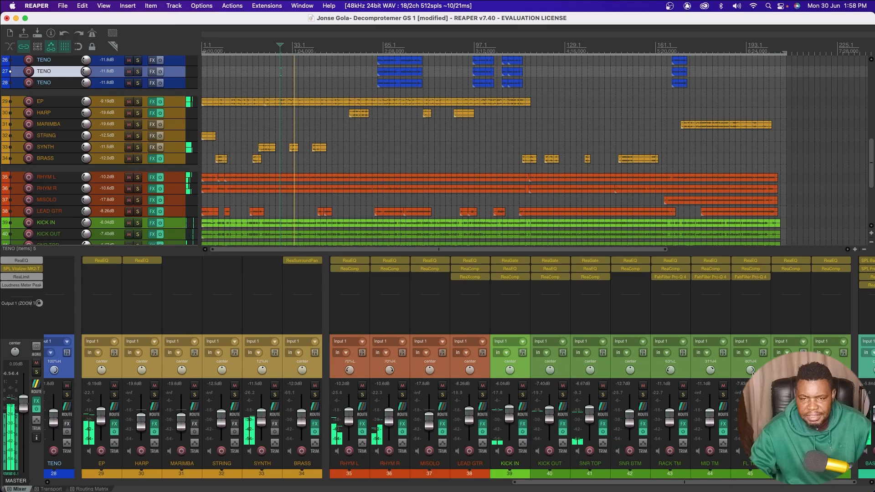
pyautogui.moveTo(643, 477); pyautogui.dragTo(517, 483)
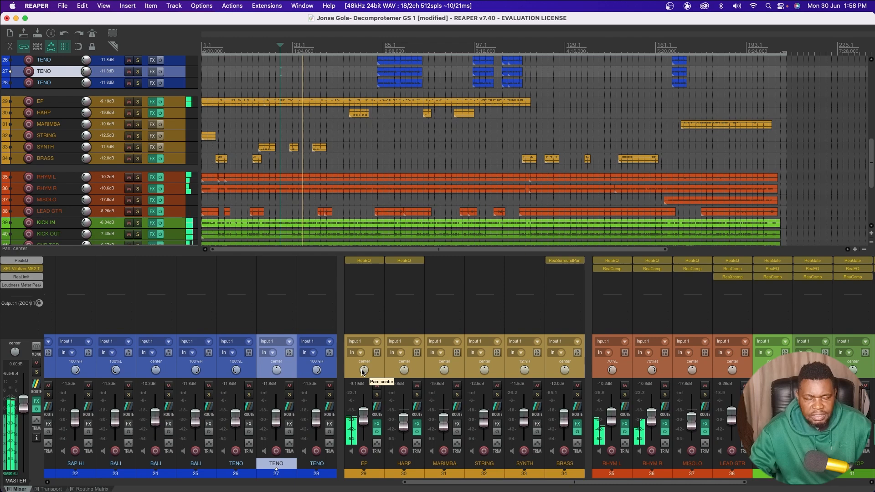
pyautogui.moveTo(427, 483); pyautogui.dragTo(172, 475)
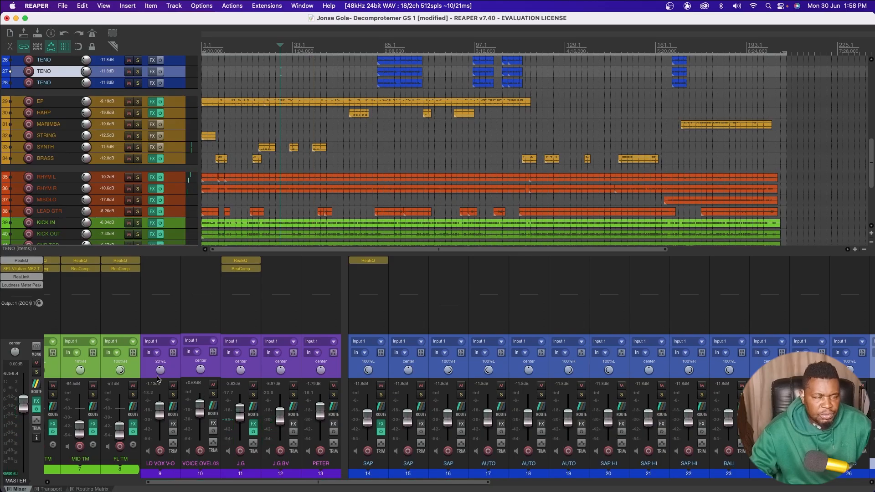
pyautogui.moveTo(160, 369)
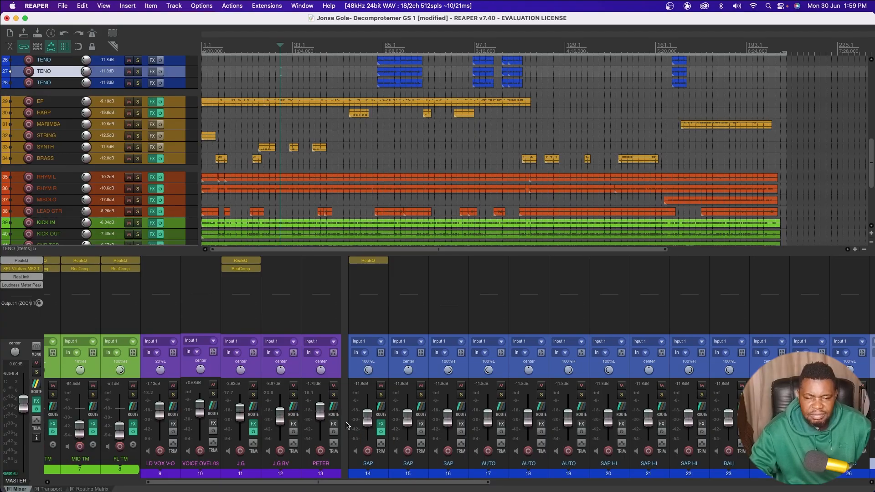
# Examine the levels and panning of the backing vocal tracks, playing the song briefly from the edit cursor
pyautogui.moveTo(359, 485); pyautogui.dragTo(424, 485)
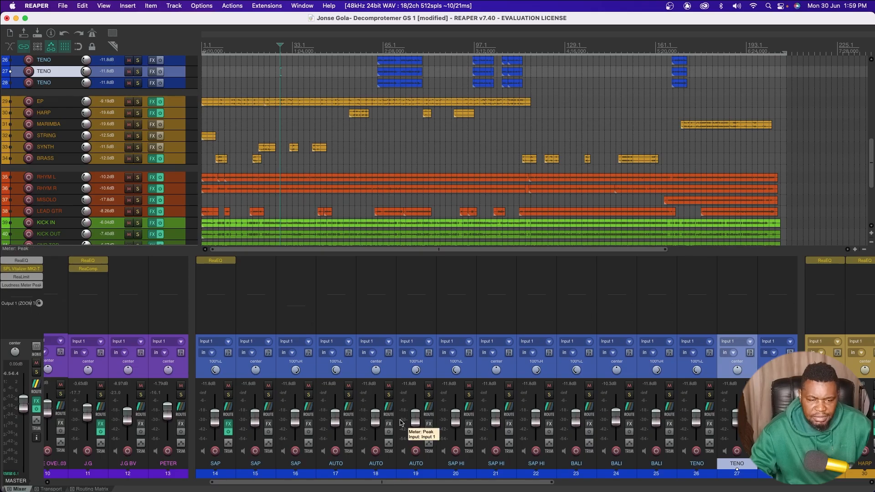
pyautogui.moveTo(403, 482); pyautogui.dragTo(480, 486)
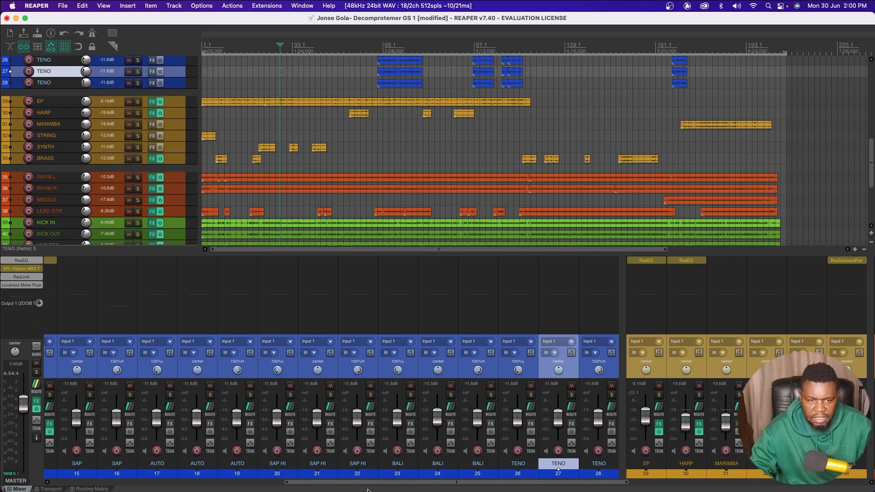
pyautogui.press('space')
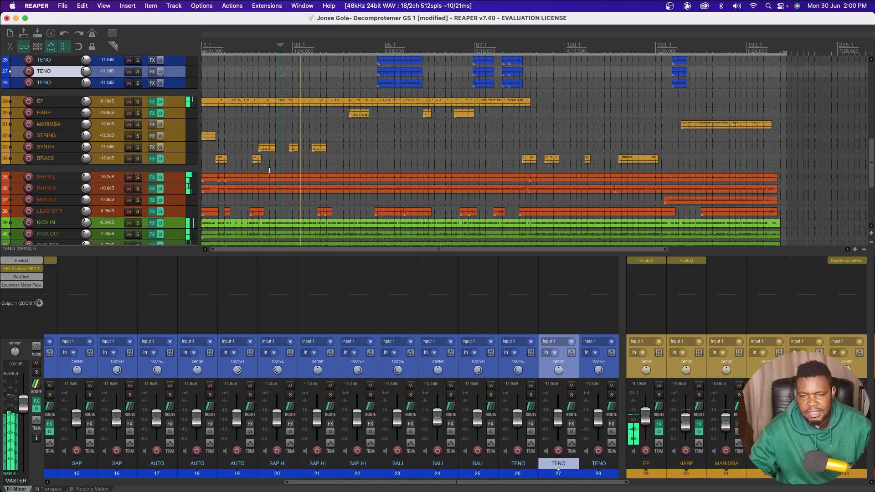
pyautogui.press('space')
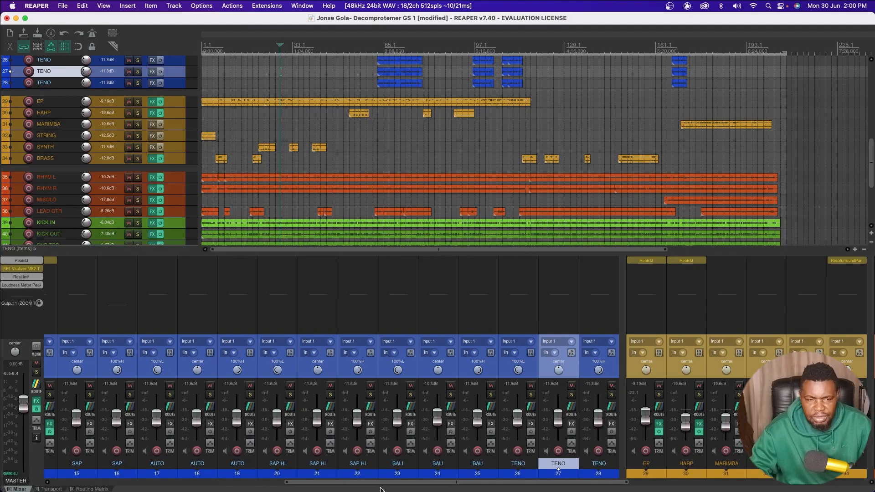
pyautogui.moveTo(380, 484); pyautogui.dragTo(415, 484)
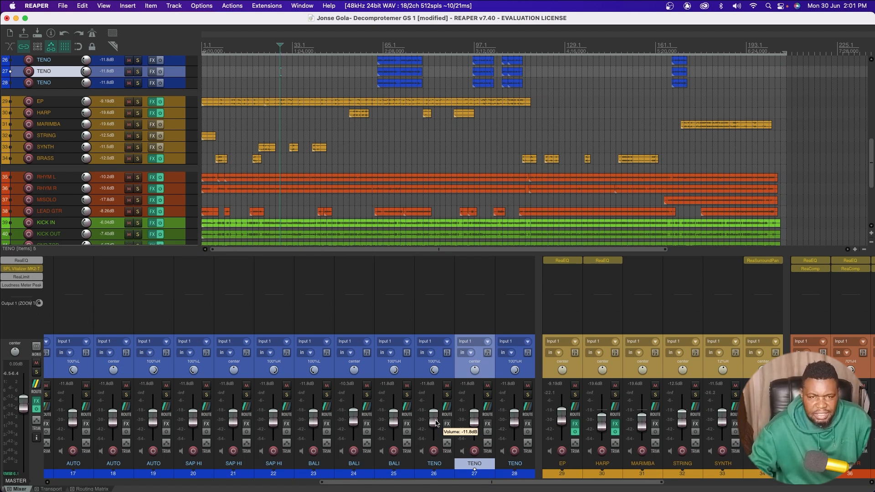
# Pan the MISOLO track about 28% right
pyautogui.moveTo(460, 482); pyautogui.dragTo(663, 481)
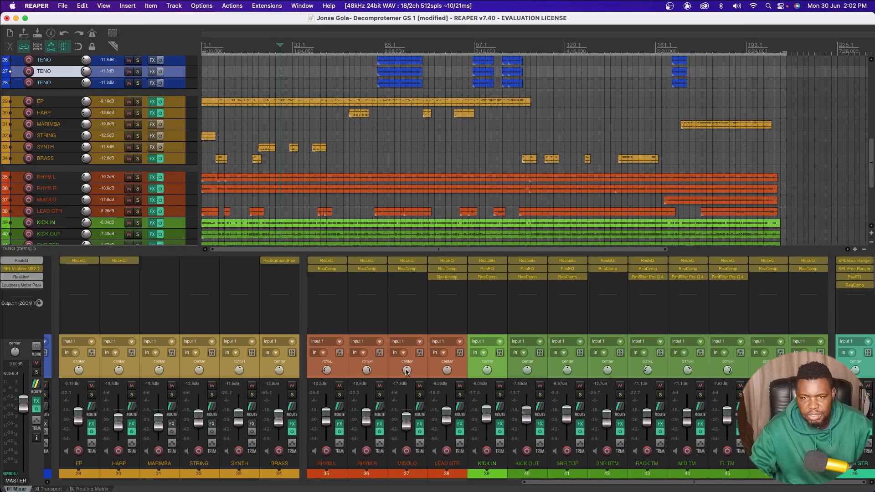
pyautogui.moveTo(405, 372); pyautogui.dragTo(405, 368)
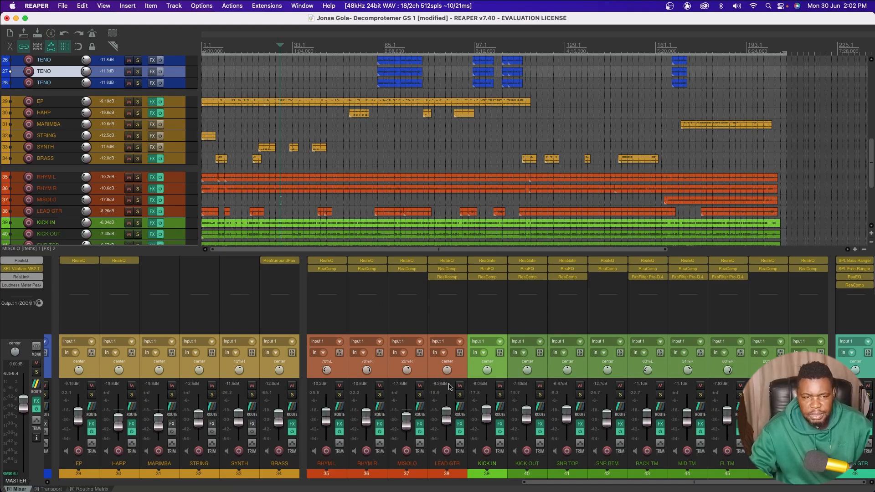
# Play the song from about bar 181 with the MISOLO, RHYM R and RHYM L tracks soloed
pyautogui.click(711, 101)
pyautogui.press('space')
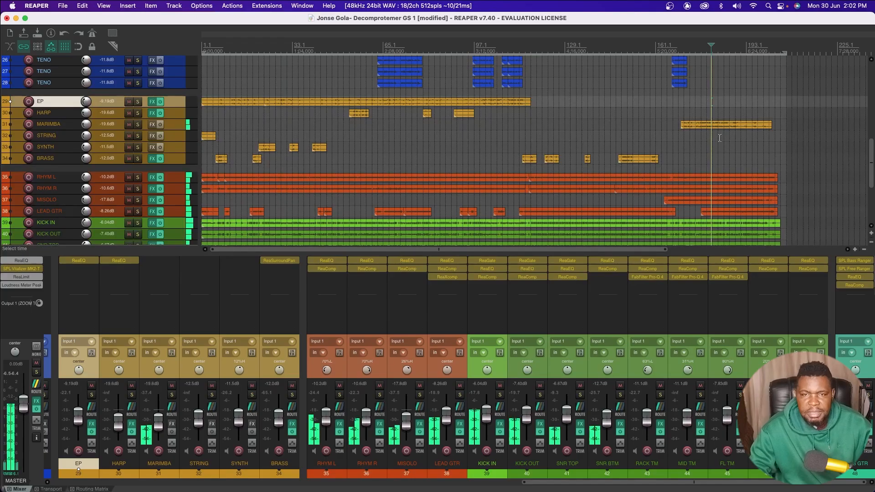
pyautogui.click(138, 200)
pyautogui.click(137, 188)
pyautogui.click(138, 176)
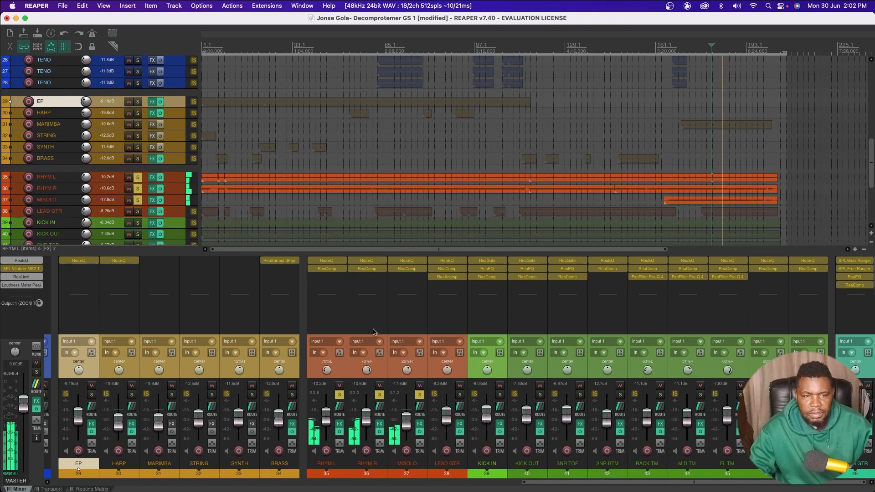
# Pan the soloed MISOLO track 34% right, set its volume to -12.9 dB, and restart playback from the edit cursor
pyautogui.doubleClick(407, 370)
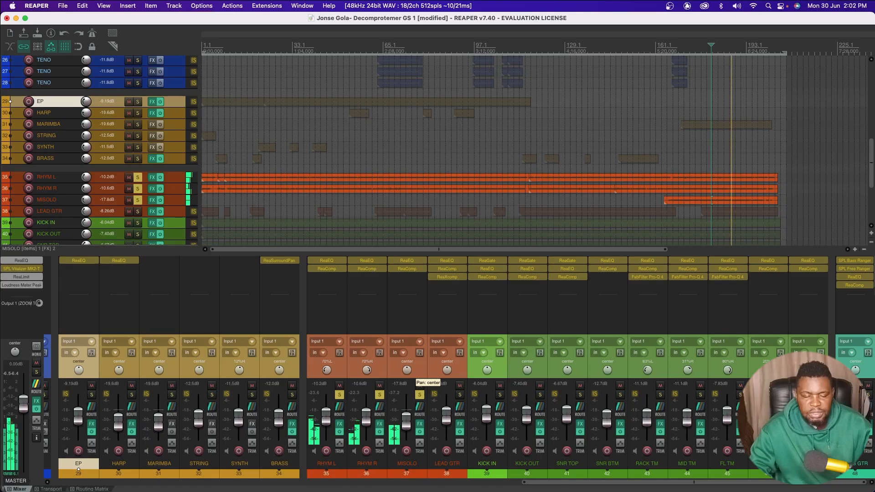
pyautogui.moveTo(407, 370); pyautogui.dragTo(407, 370)
pyautogui.moveTo(406, 424)
pyautogui.mouseDown()
pyautogui.moveTo(412, 414)
pyautogui.moveTo(411, 423)
pyautogui.mouseUp()
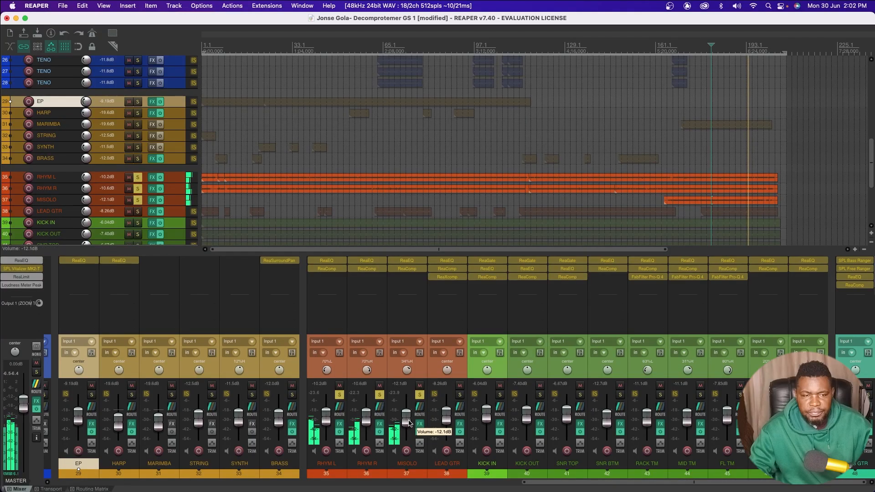
pyautogui.press('space')
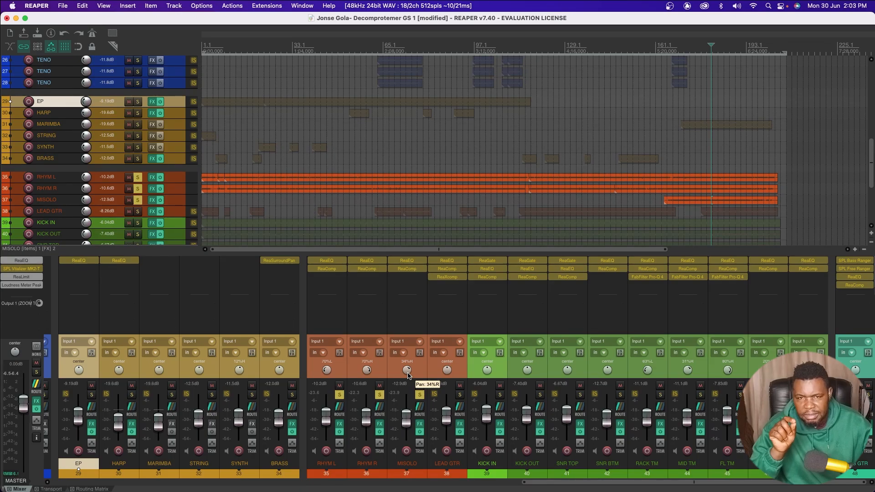
pyautogui.press('space')
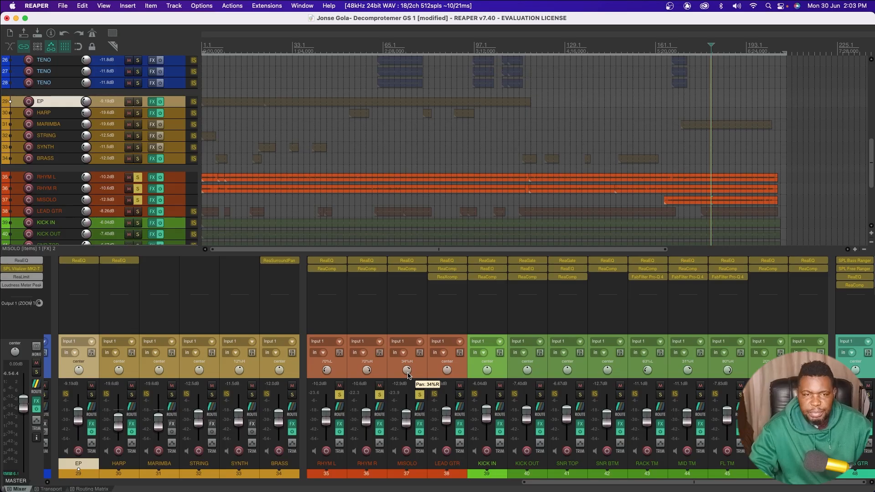
# Lower the MISOLO track's volume to -14.5 dB and solo LEAD GTR together with the other guitars during playback
pyautogui.moveTo(405, 419); pyautogui.dragTo(405, 423)
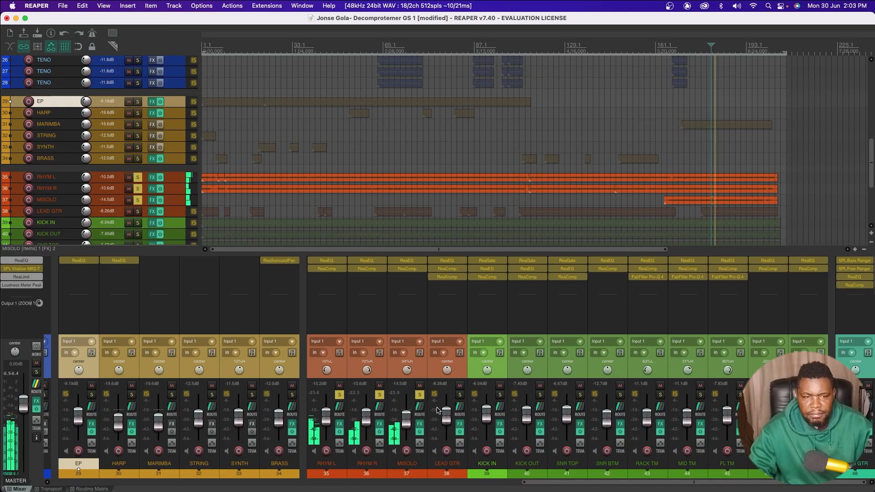
pyautogui.click(459, 395)
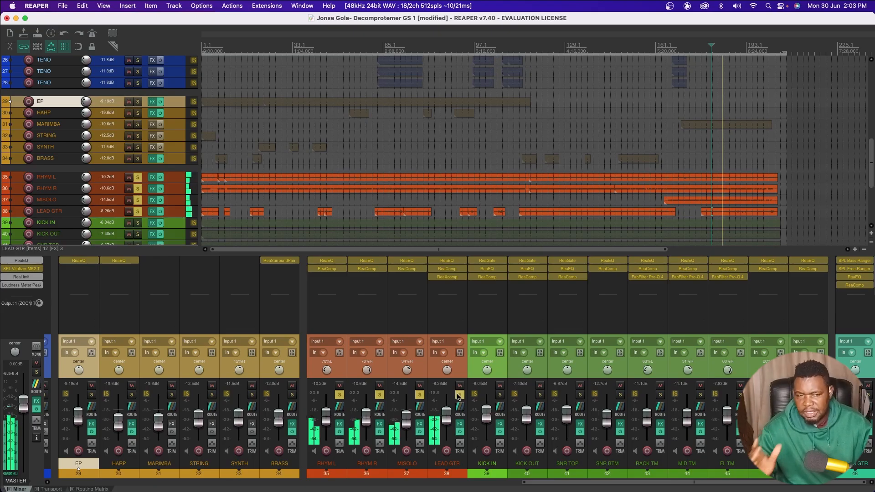
# Unsolo the LEAD GTR, MISOLO, RHYM R and RHYM L tracks to hear the guitars in the full mix
pyautogui.click(459, 395)
pyautogui.click(419, 395)
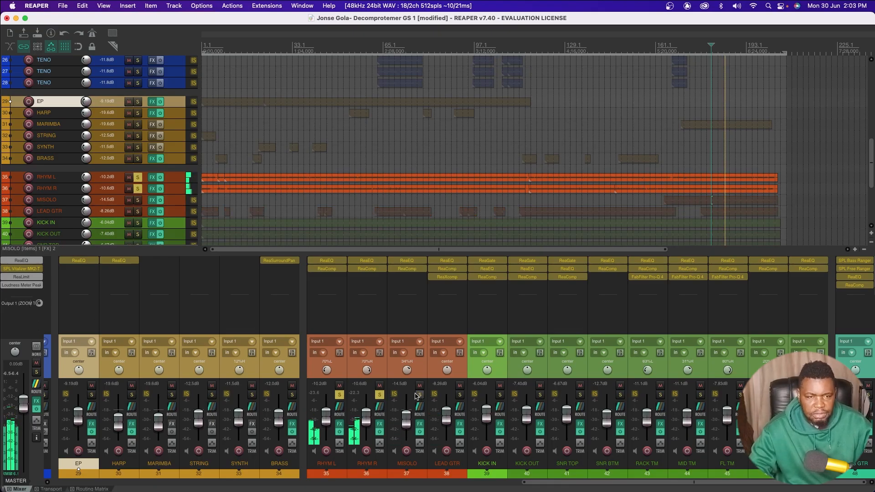
pyautogui.click(379, 395)
pyautogui.click(339, 395)
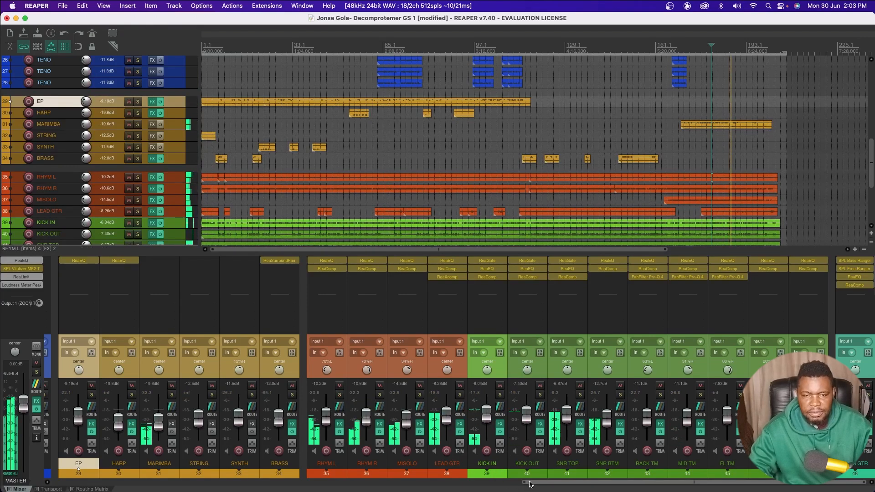
# Stop playback and place the edit cursor at the start of the MARIMBA item
pyautogui.press('space')
pyautogui.click(679, 101)
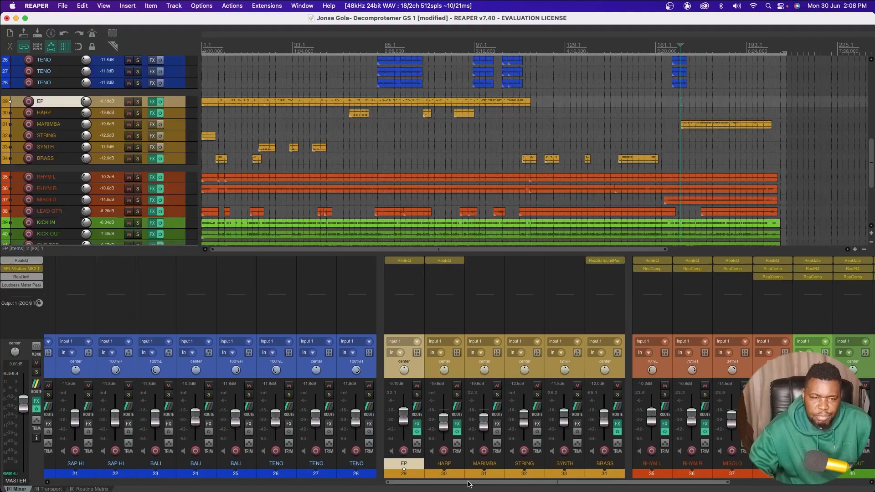
pyautogui.moveTo(468, 481); pyautogui.dragTo(468, 483)
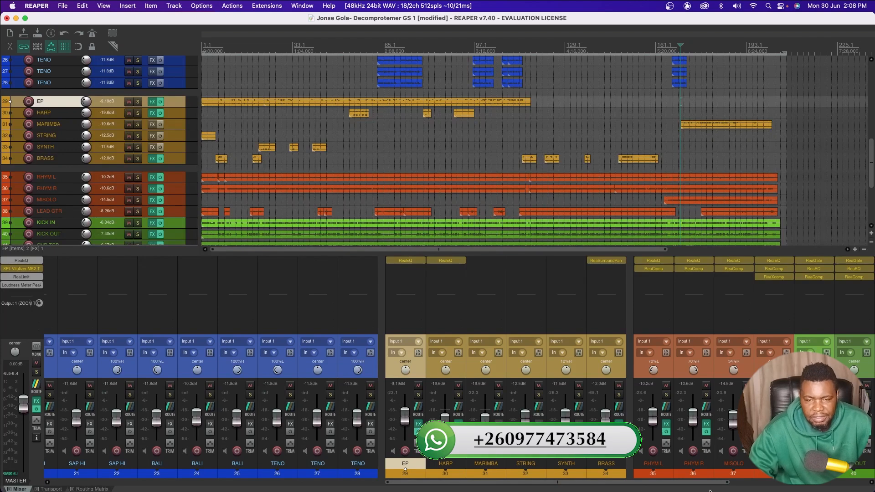
pyautogui.moveTo(727, 485); pyautogui.dragTo(700, 485)
pyautogui.hscroll(3, 590, 484)
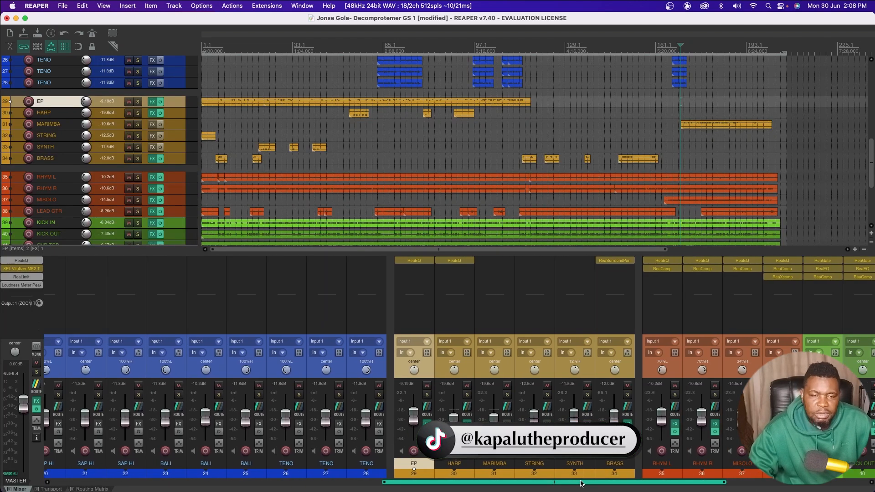
pyautogui.moveTo(582, 484); pyautogui.dragTo(757, 486)
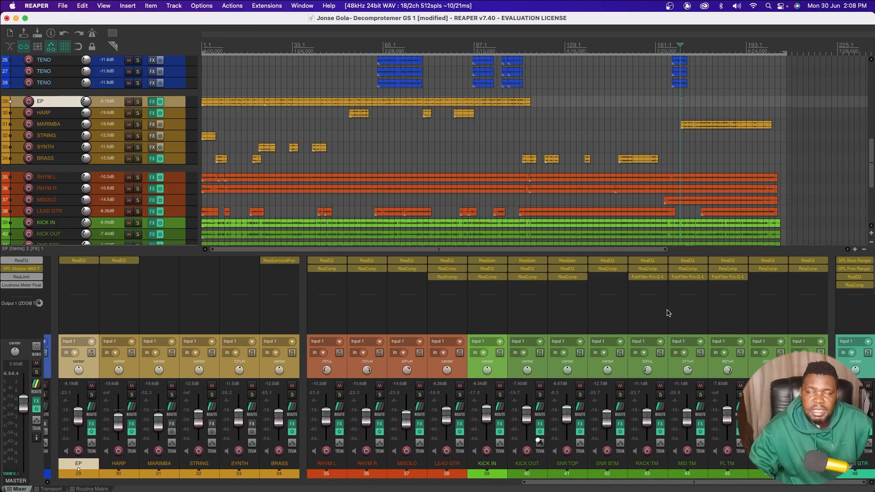